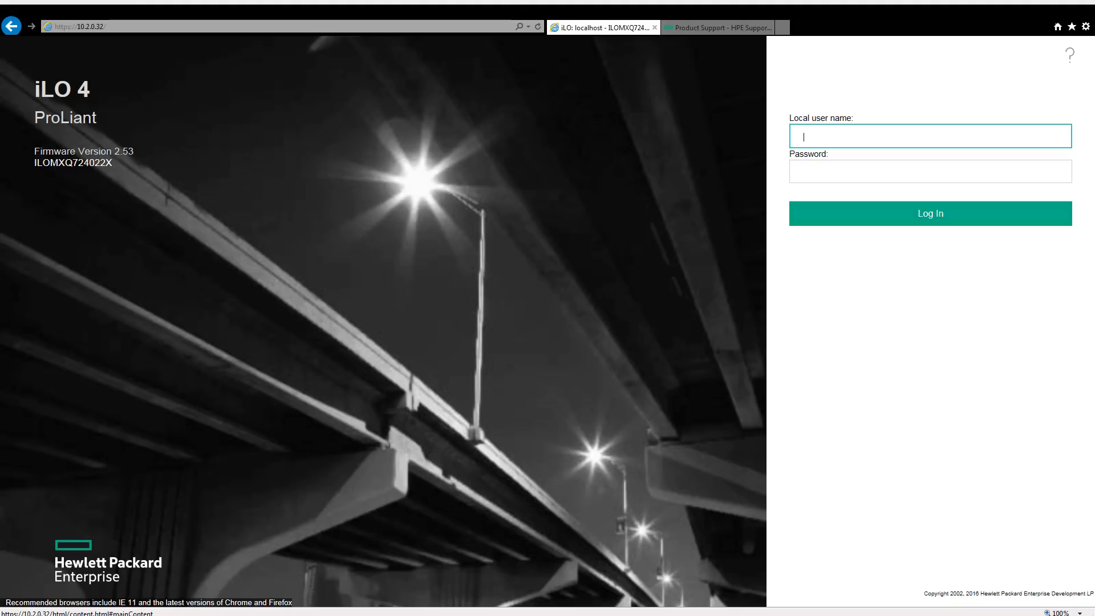
# Log in to iLO 4 as Administrator with the account password.
pyautogui.write('Administrator')
pyautogui.press('Tab')
pyautogui.write('************')
pyautogui.press('Return')
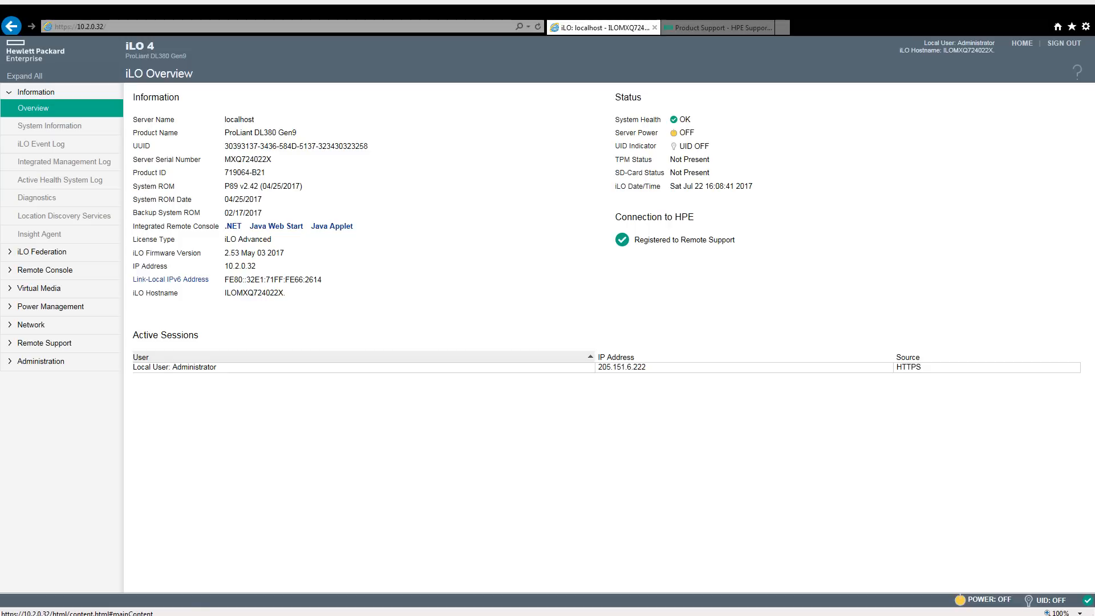
# Show the Firmware tab of System Information, listing iLO firmware 2.53 (May 03 2017).
pyautogui.click(51, 128)
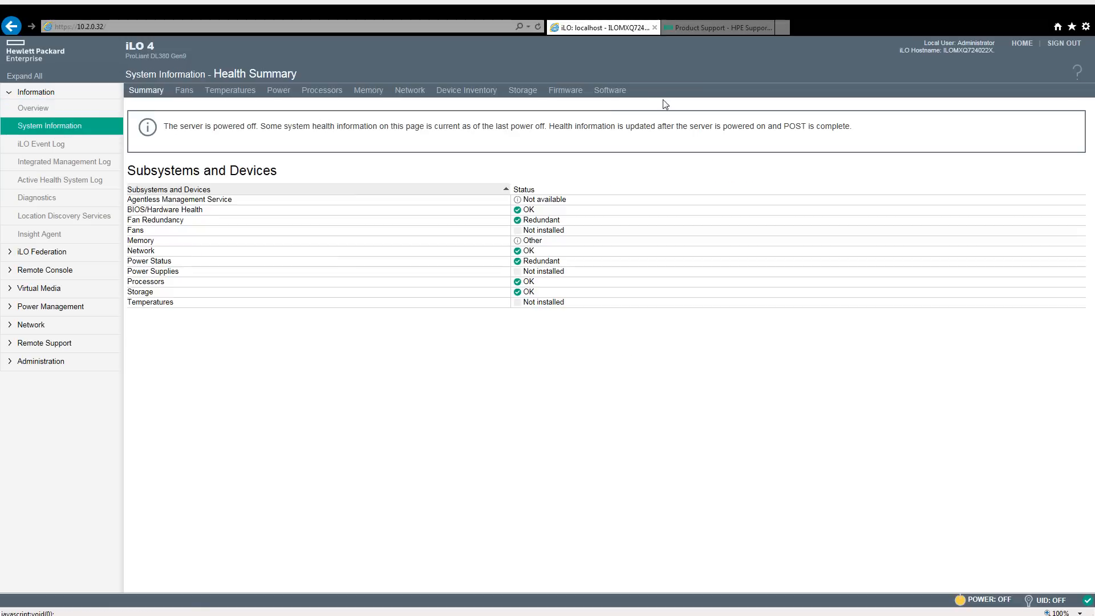
pyautogui.click(551, 95)
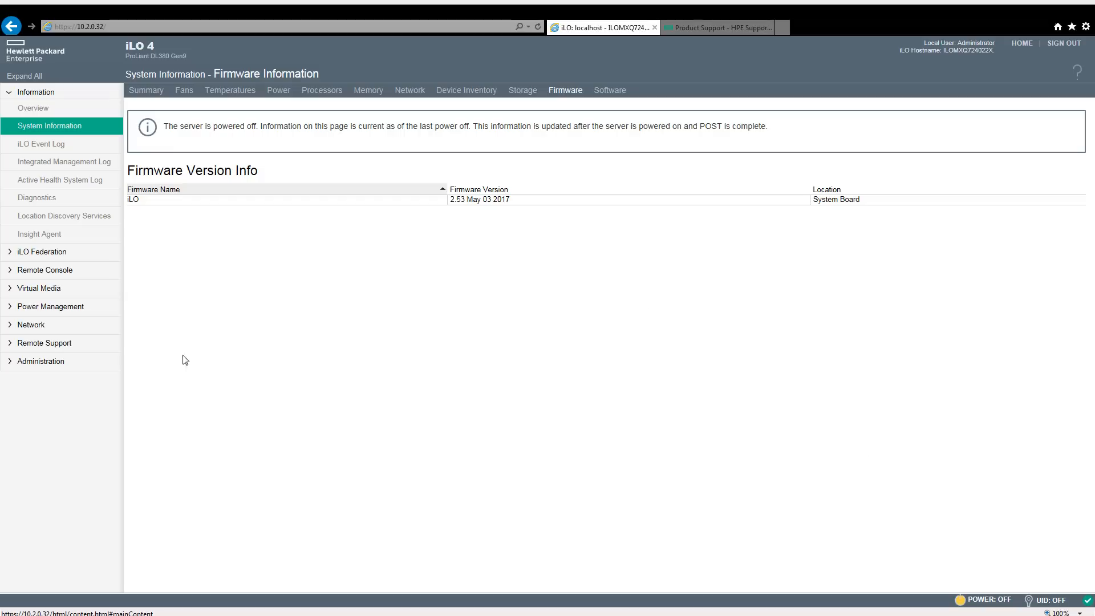
# Launch the .NET Integrated Remote Console from the Remote Console page.
pyautogui.click(51, 269)
pyautogui.click(57, 284)
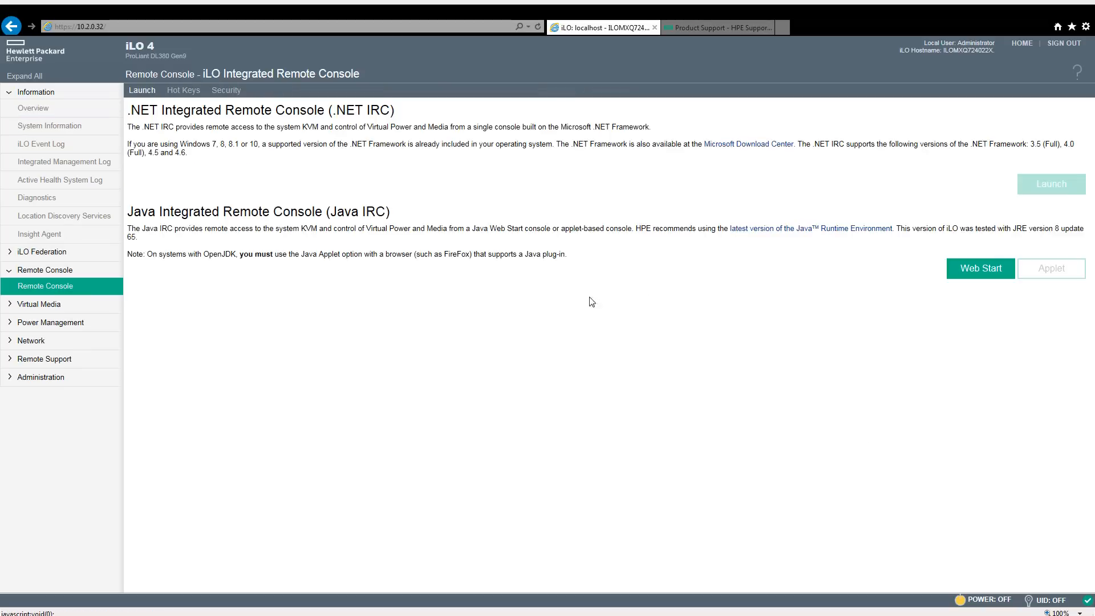
pyautogui.click(1028, 229)
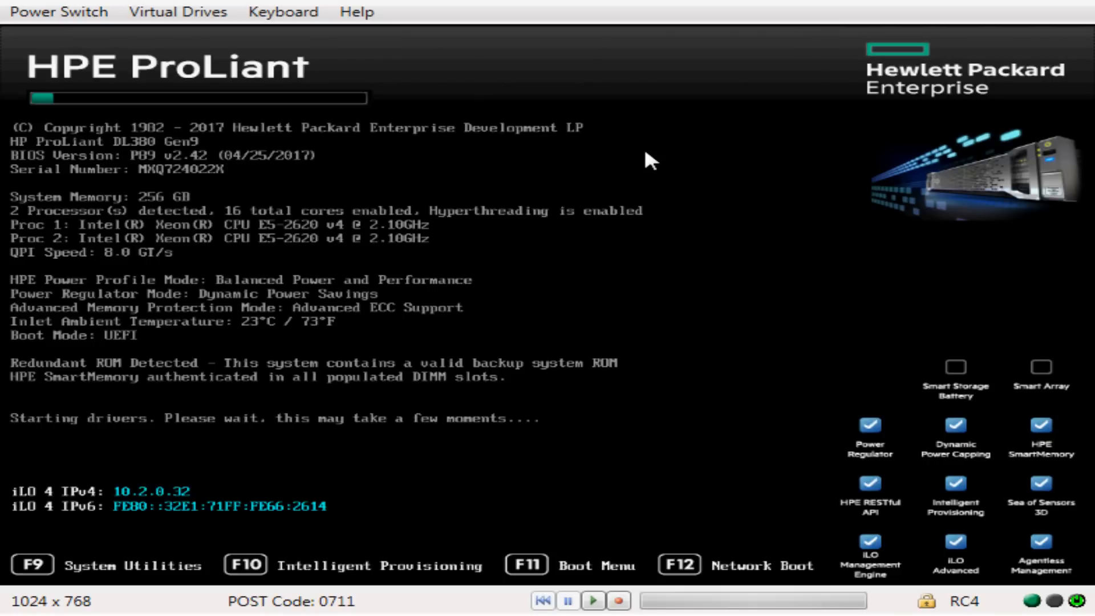
# Choose F10 Intelligent Provisioning at the ProLiant POST screen and let it load.
pyautogui.press('F10')
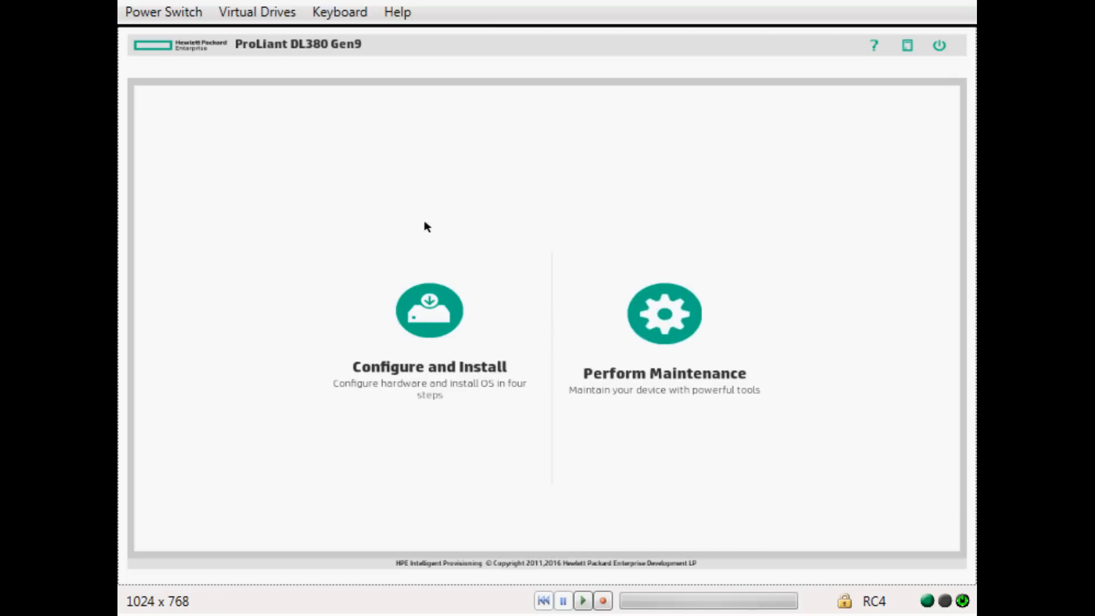
# Start Configure and Install, dismiss the no-physical-disks error, and continue to Step 2 OS Selection.
pyautogui.click(437, 319)
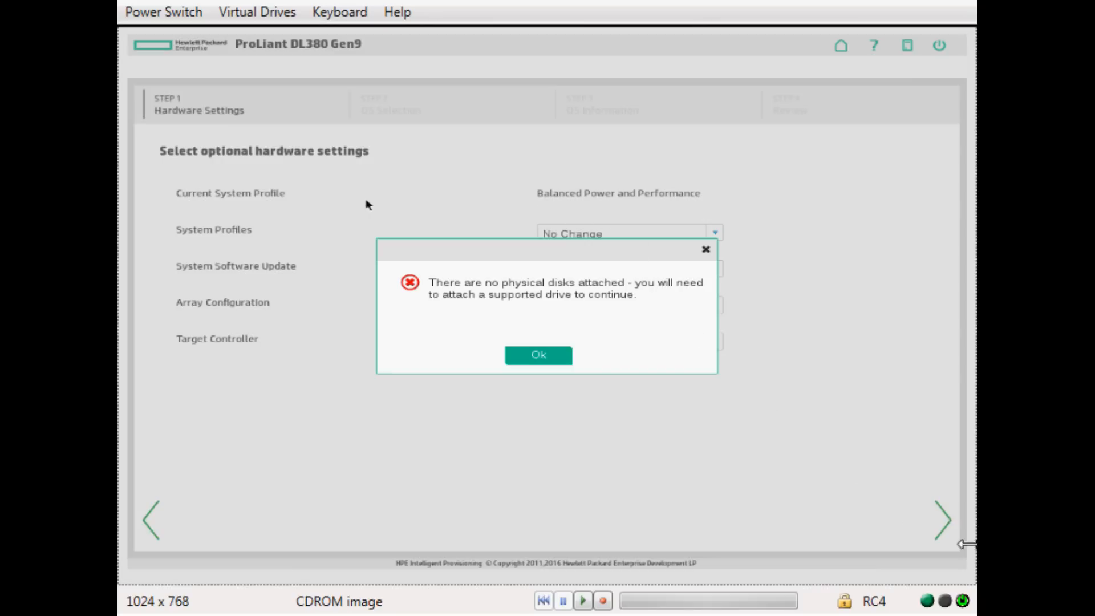
pyautogui.click(538, 360)
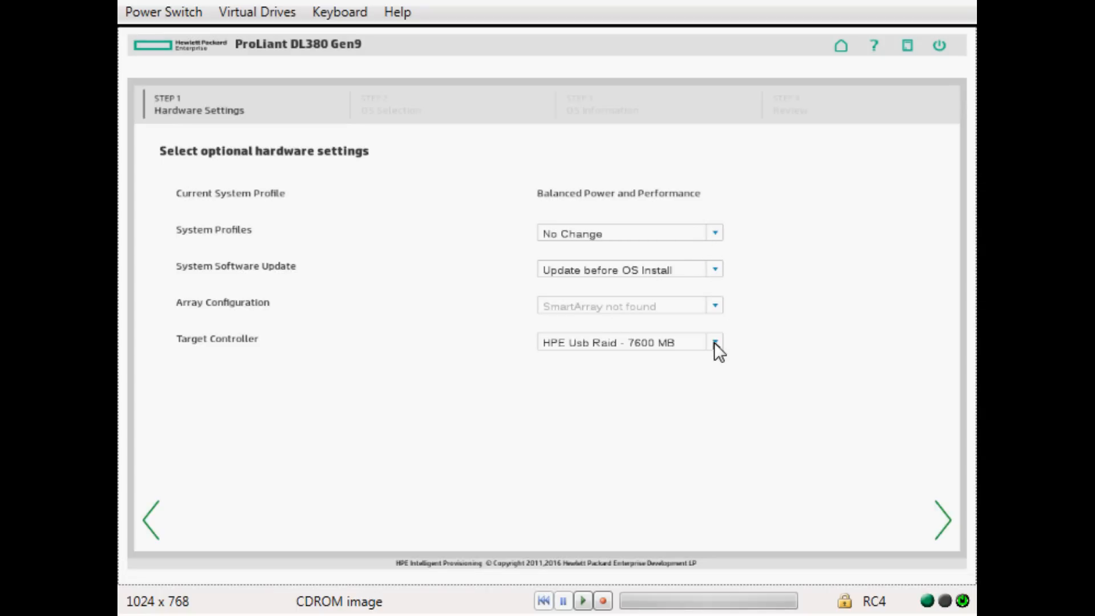
pyautogui.click(944, 519)
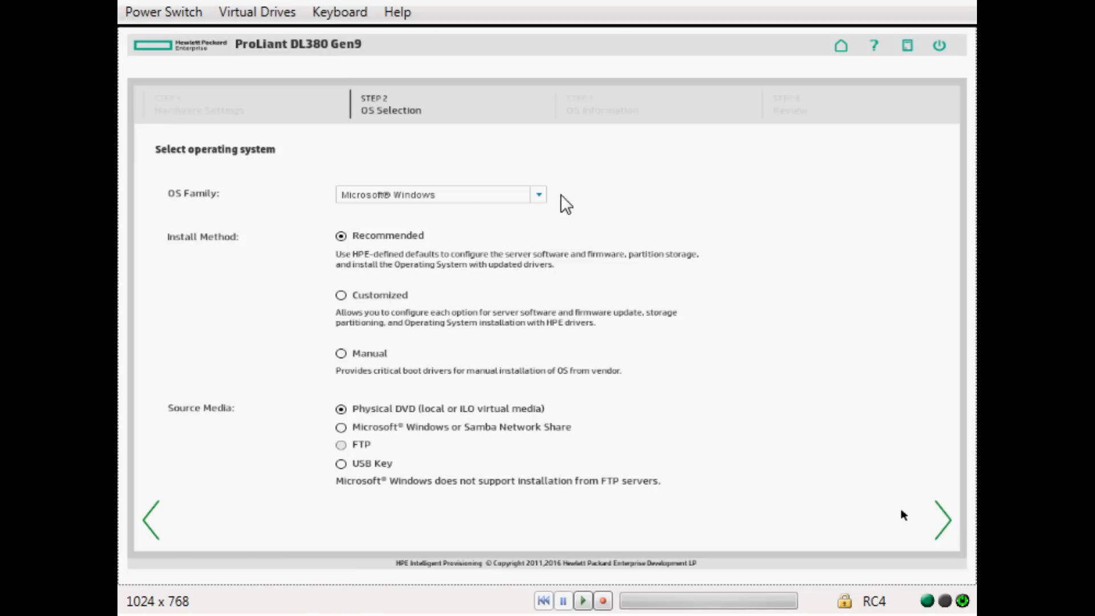
# Pick VMware ESXi/vSphere Custom Image from the OS Family list and continue.
pyautogui.click(539, 195)
pyautogui.click(478, 251)
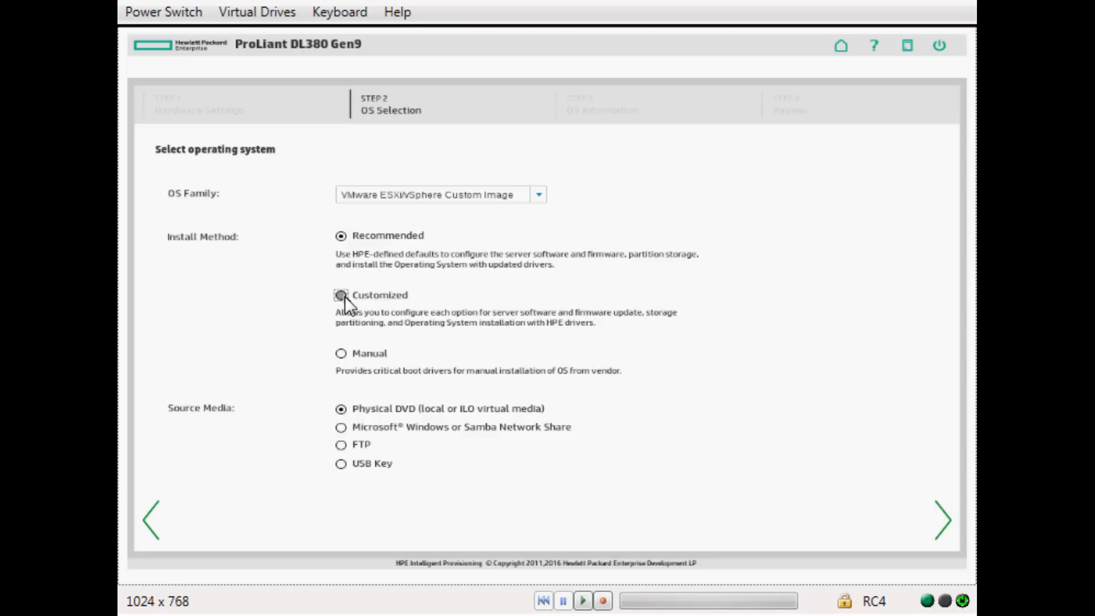
pyautogui.click(944, 520)
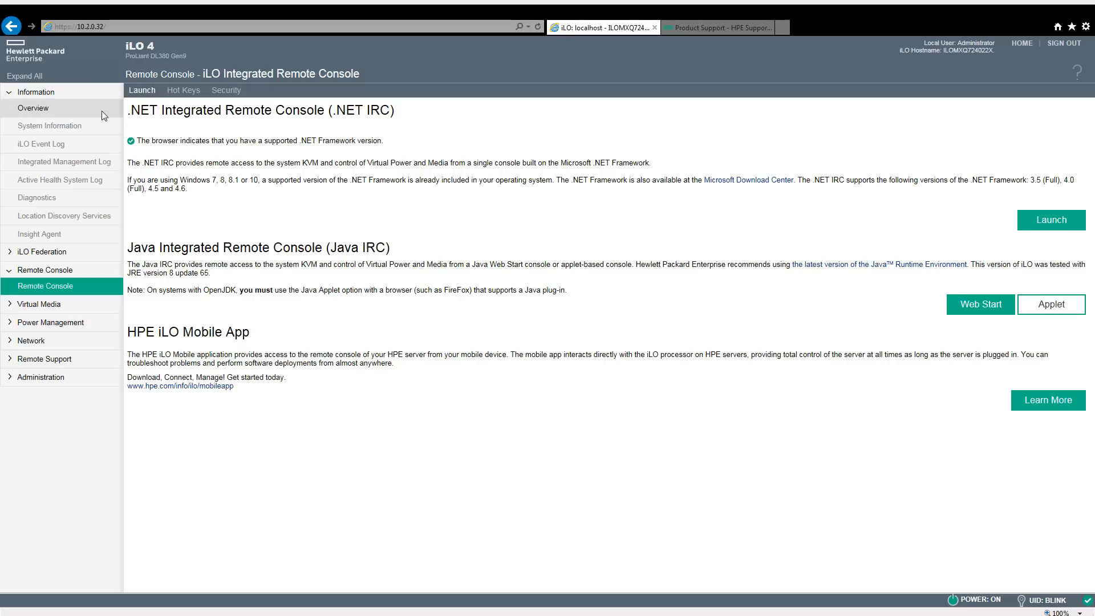
# Return to System Information's Firmware tab, showing Intelligent Provisioning version 2.50.164.
pyautogui.click(59, 108)
pyautogui.click(69, 126)
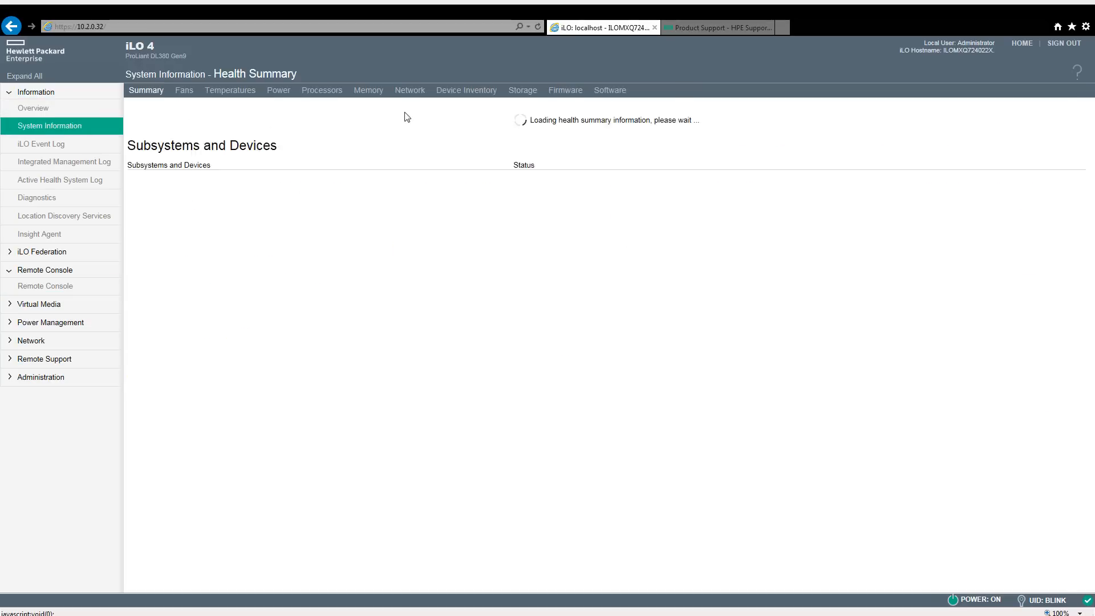
pyautogui.click(618, 95)
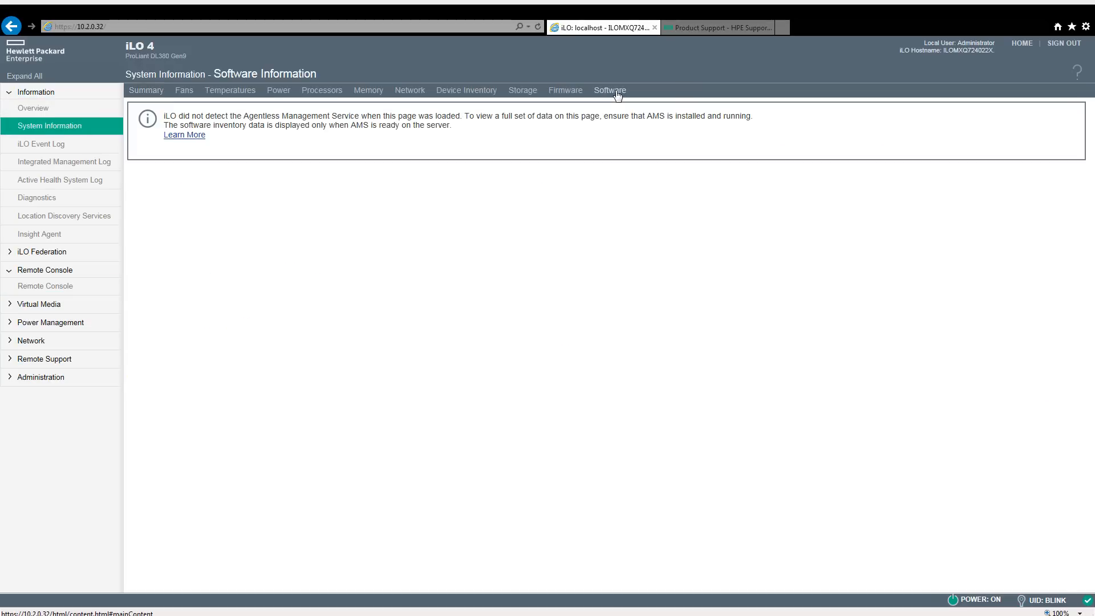
pyautogui.click(568, 94)
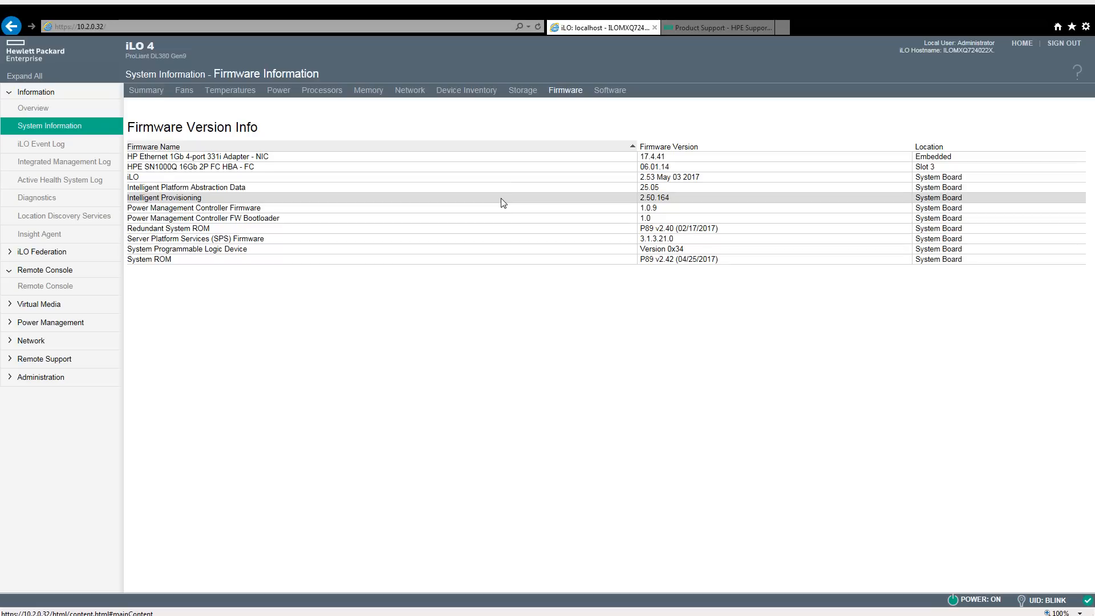
# Open the HPE Support Center product search and enter 'Intelligent provisin' as the product name.
pyautogui.click(735, 30)
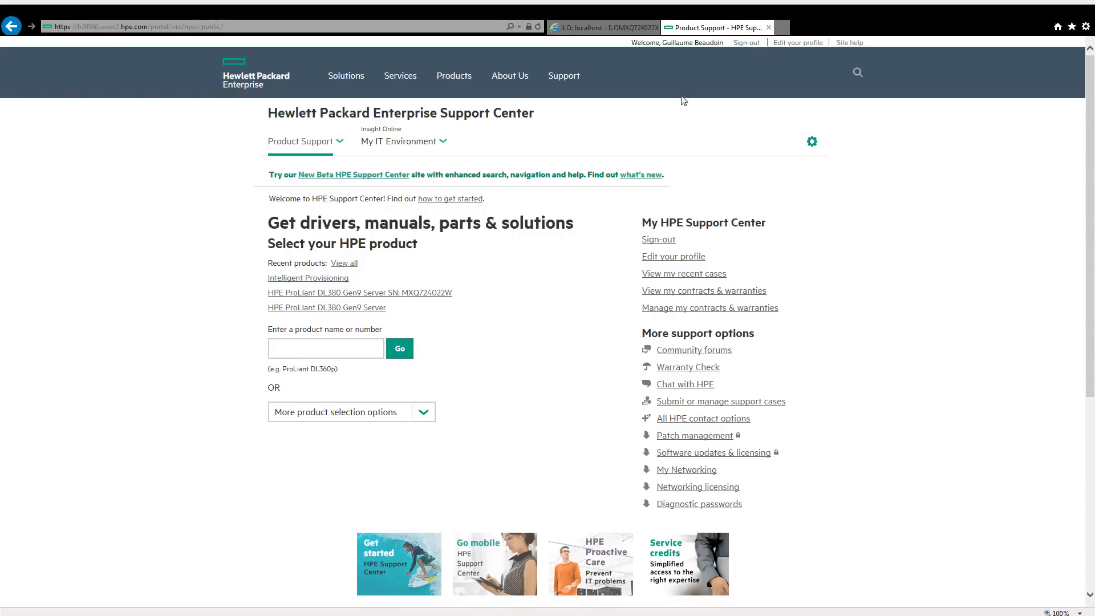
pyautogui.moveTo(323, 153)
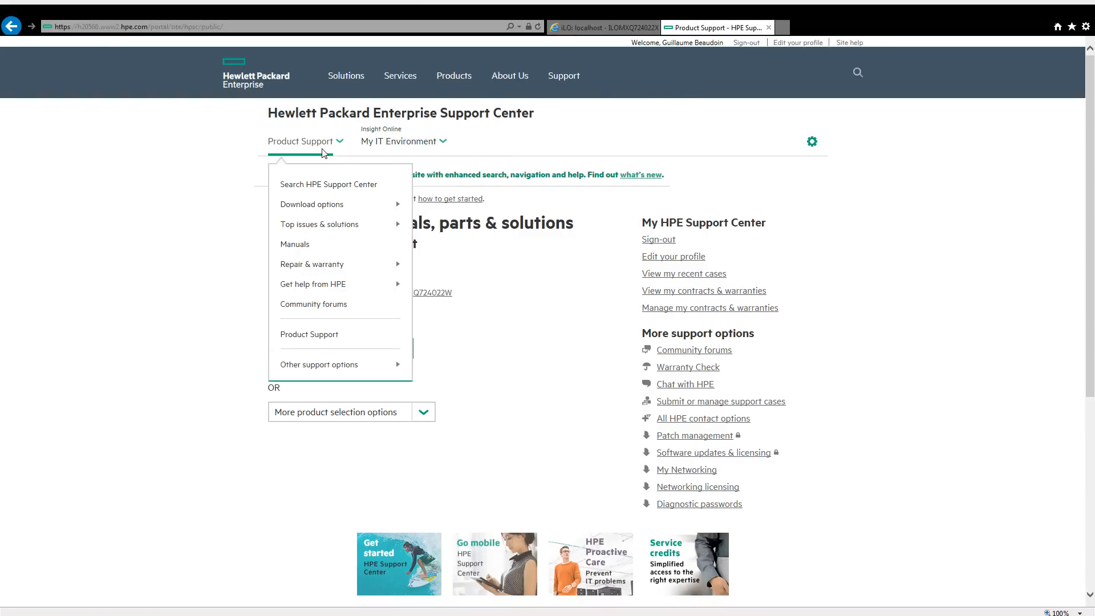
pyautogui.click(320, 183)
pyautogui.moveTo(387, 206)
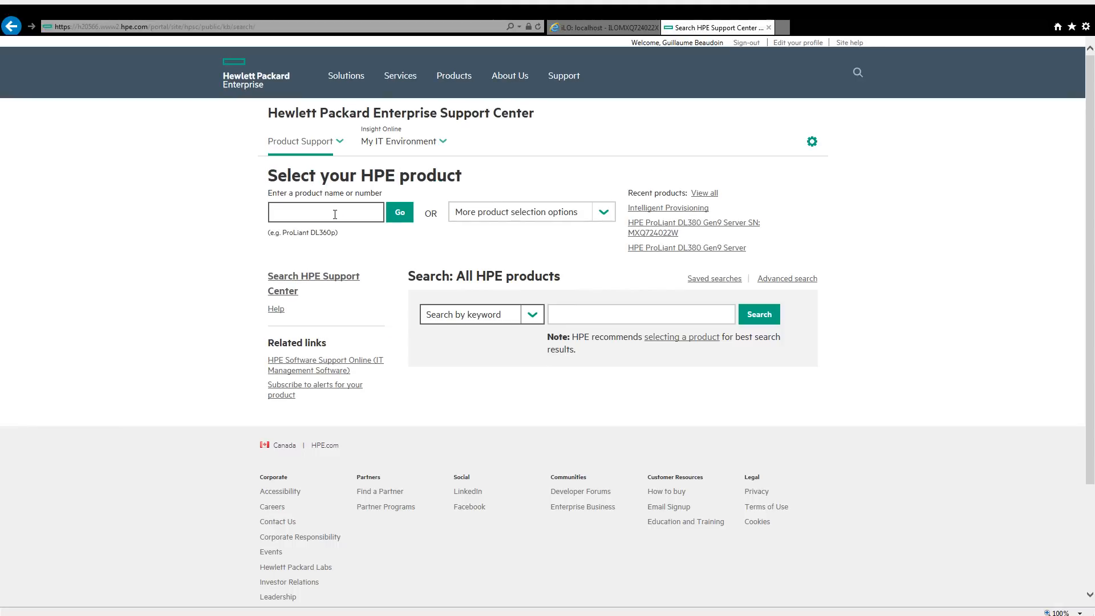
pyautogui.write('Intelligent provisin')
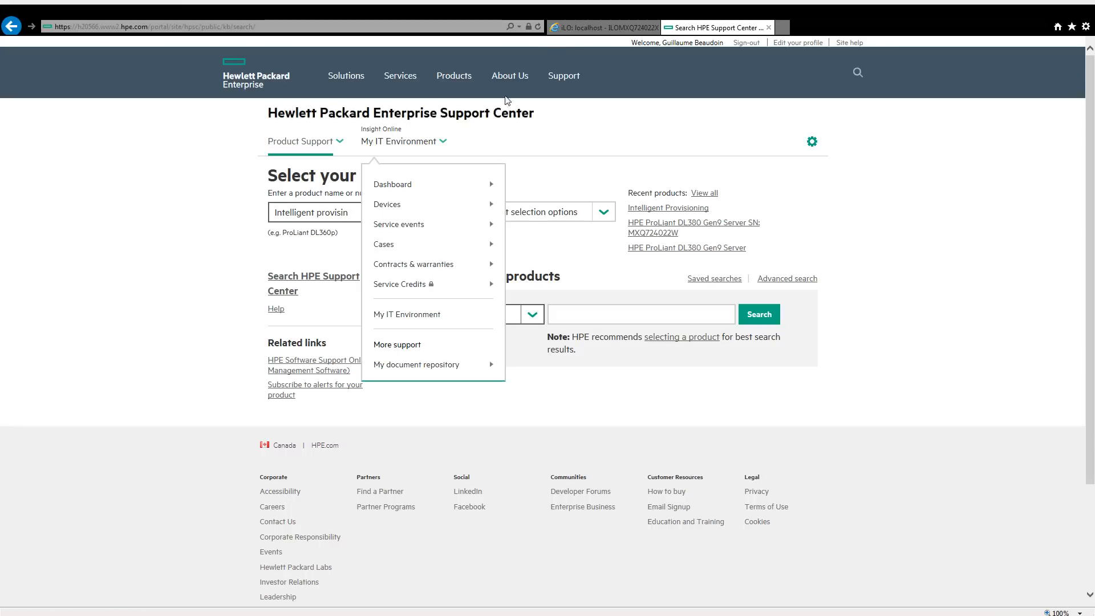
pyautogui.click(587, 29)
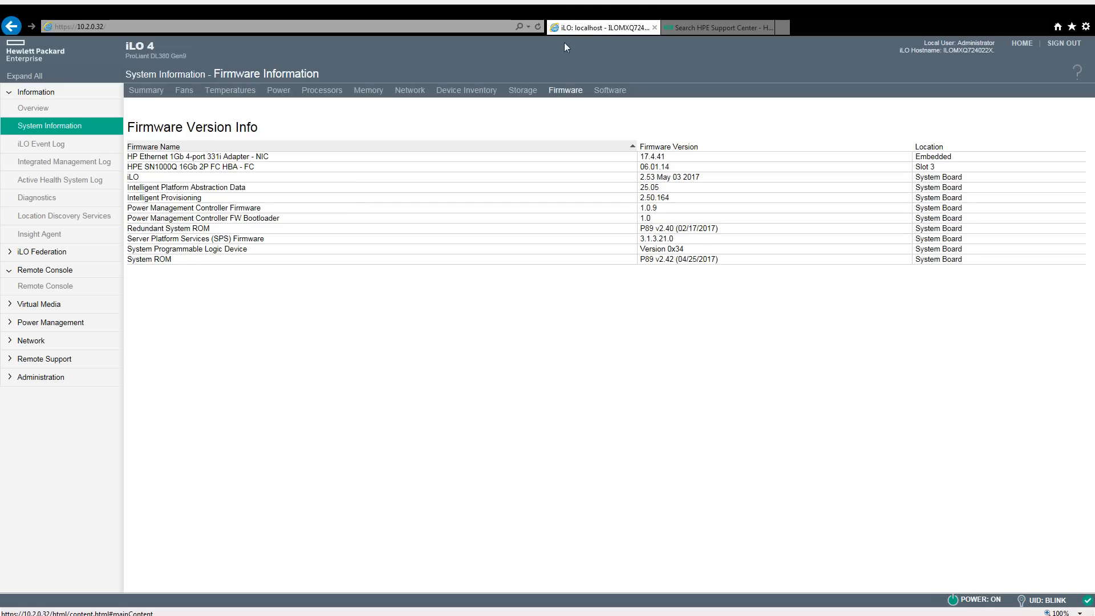
pyautogui.click(707, 29)
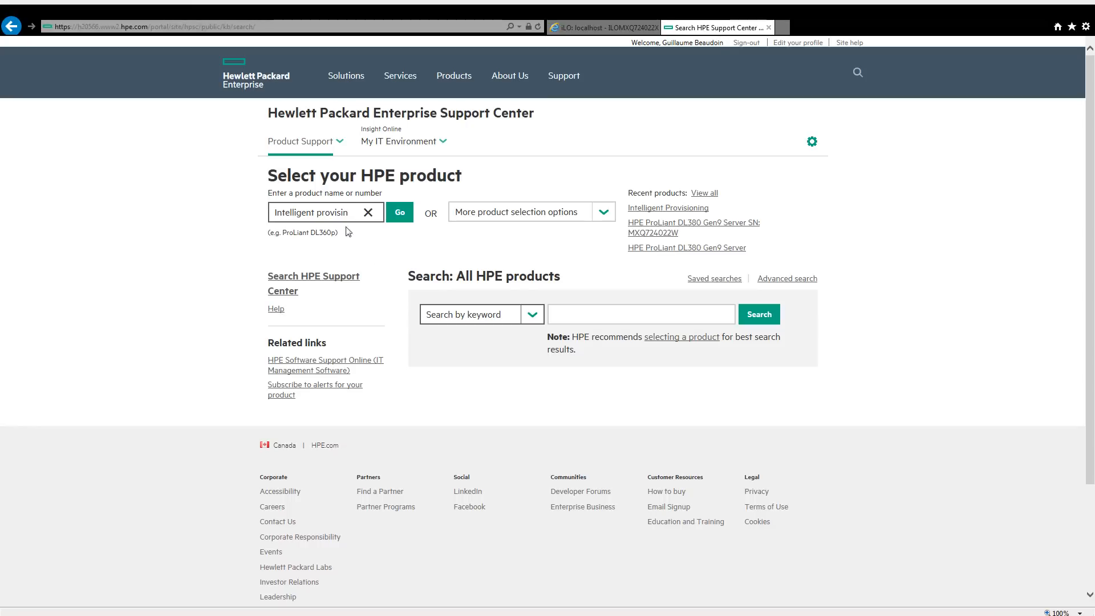
# Search for 'Intelligent provisioning' and set its keyword search to All HPE products.
pyautogui.write('ning')
pyautogui.press('Return')
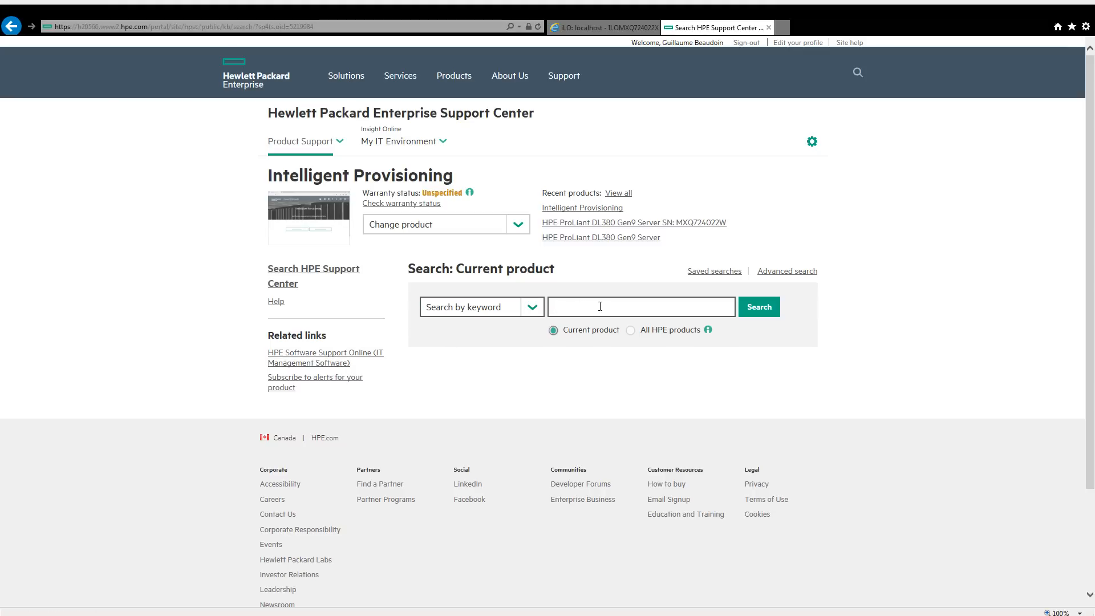
pyautogui.click(630, 330)
pyautogui.click(632, 310)
# Browse HPE Software Support's patch search, then go to the hpe.com Enterprise Support page.
pyautogui.click(332, 359)
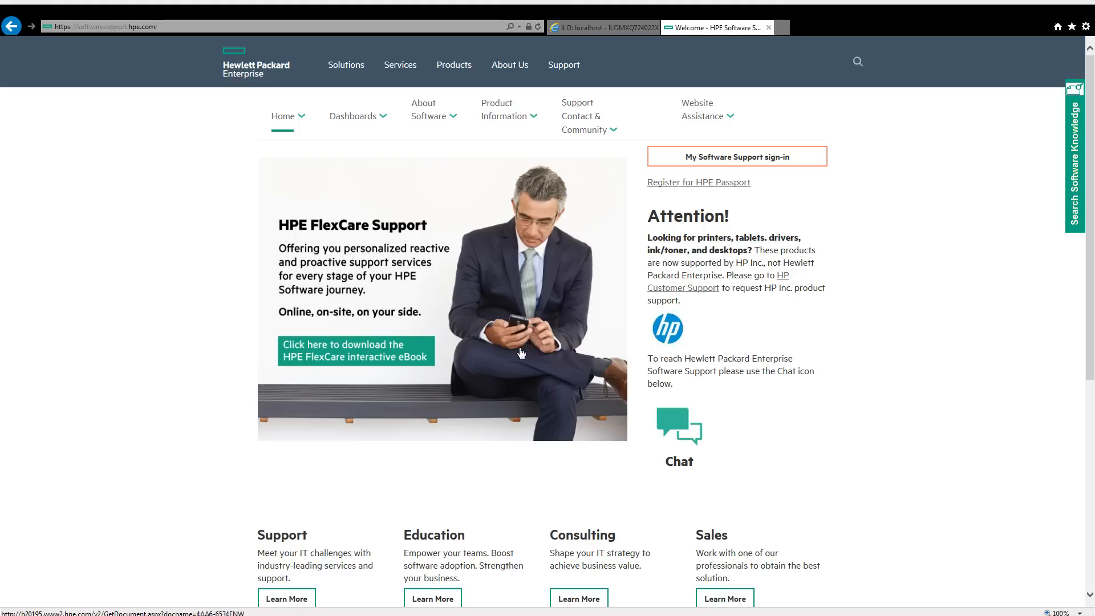
pyautogui.click(747, 162)
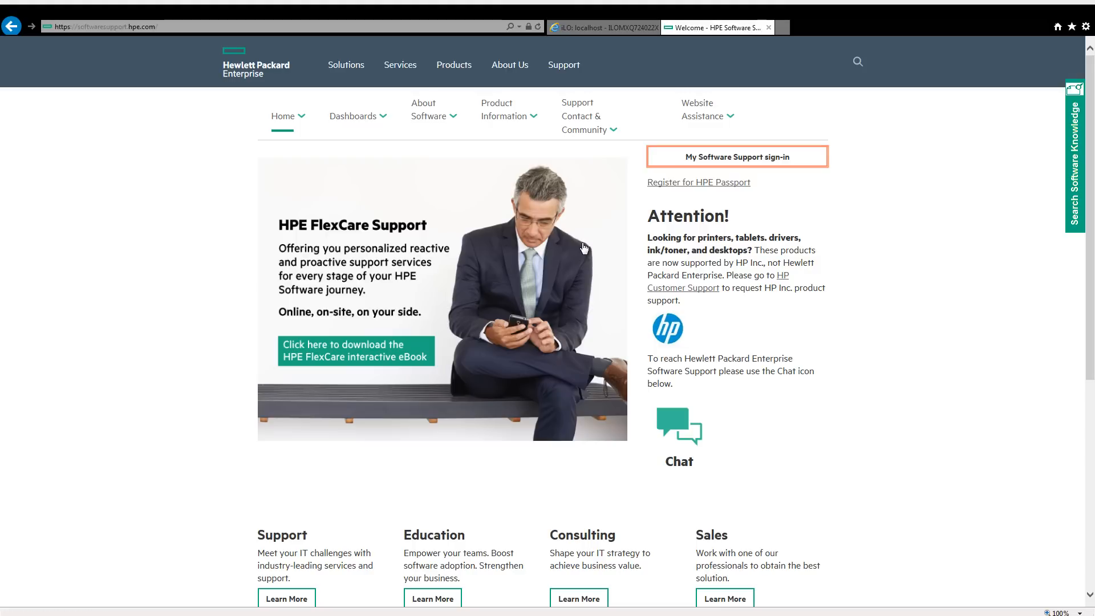
pyautogui.scroll(-10, 570, 239)
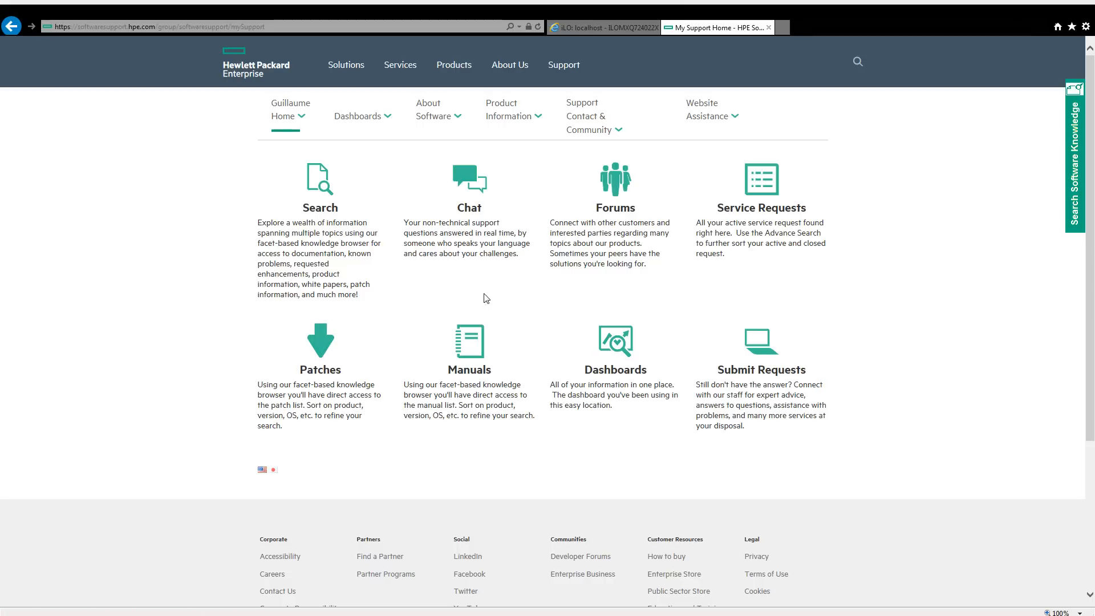
pyautogui.click(321, 361)
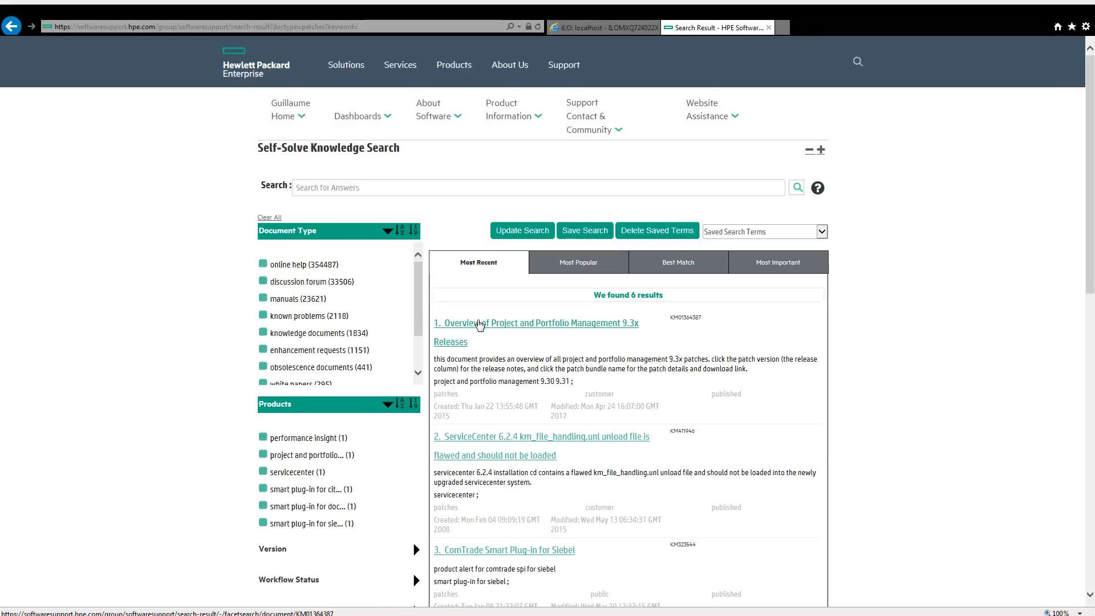
pyautogui.click(371, 117)
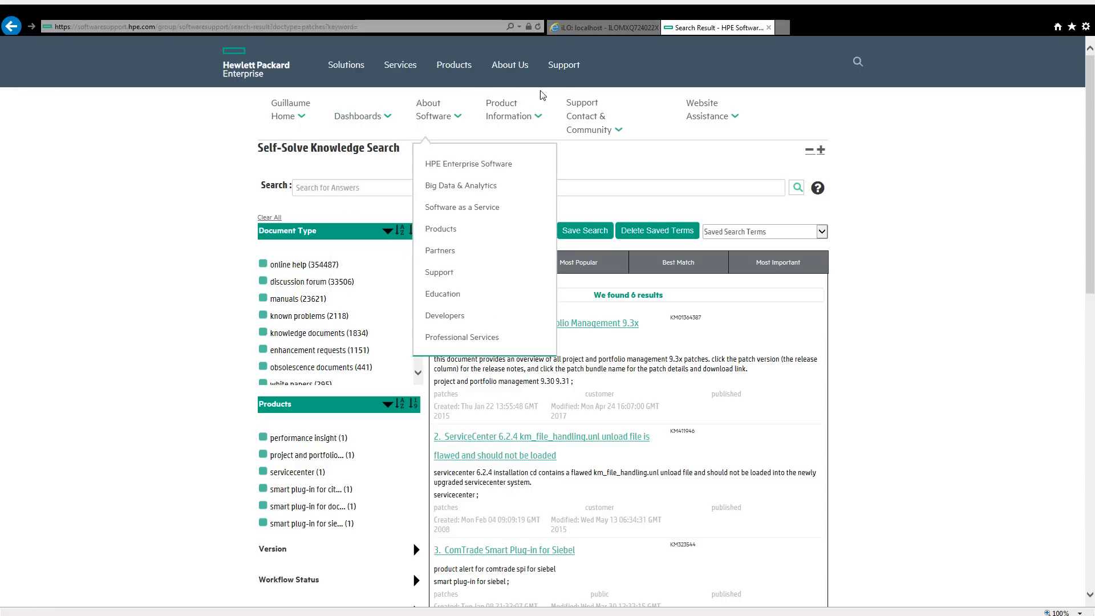
pyautogui.click(567, 68)
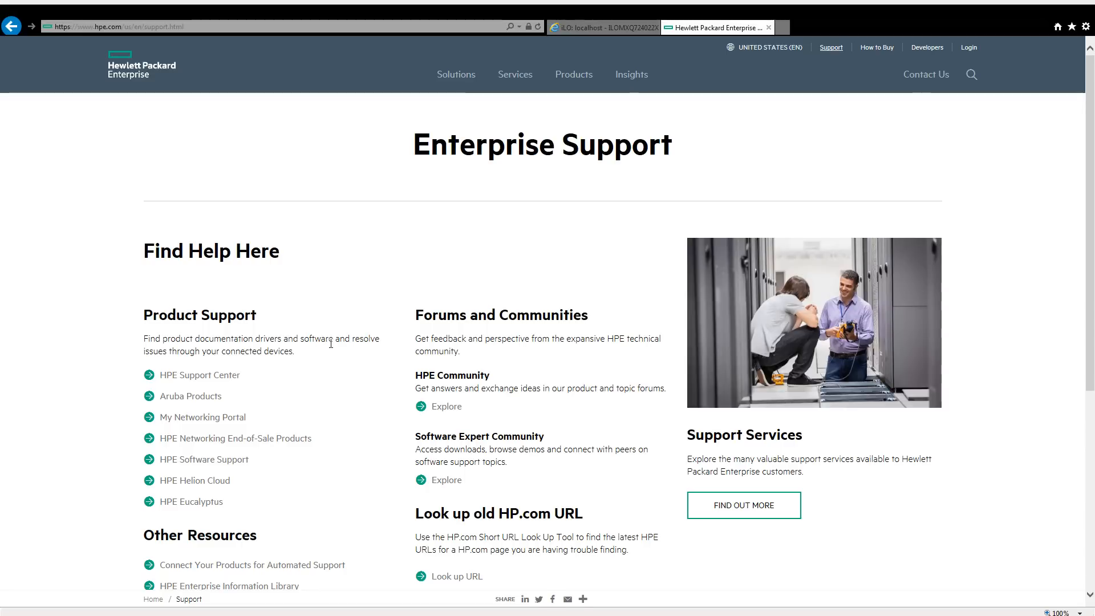
# Go to HPE Support Center and sign in to My HPE Support.
pyautogui.click(210, 378)
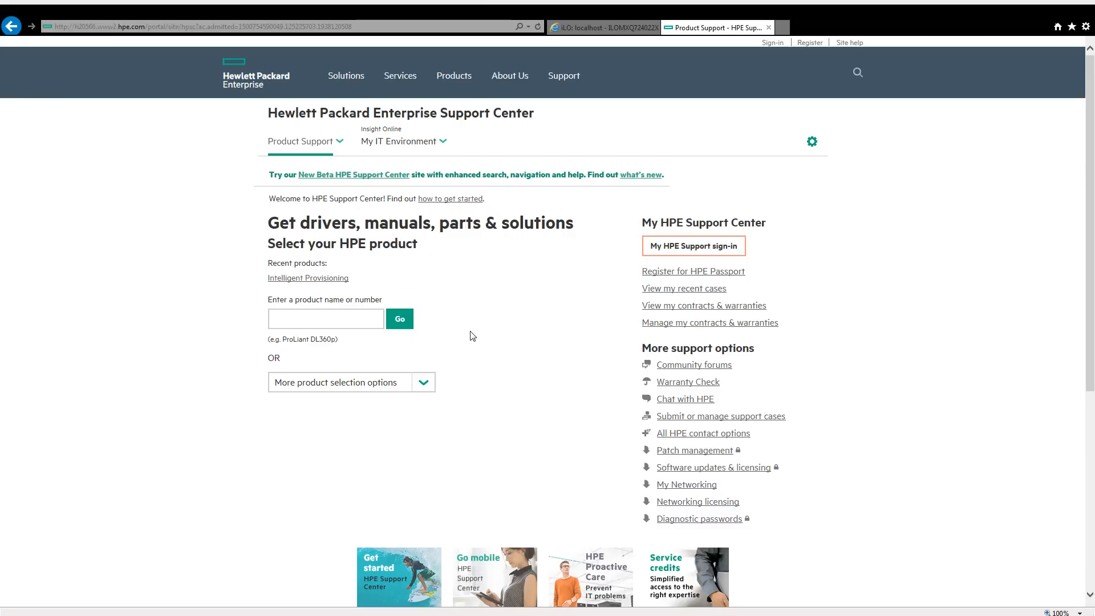
pyautogui.click(694, 246)
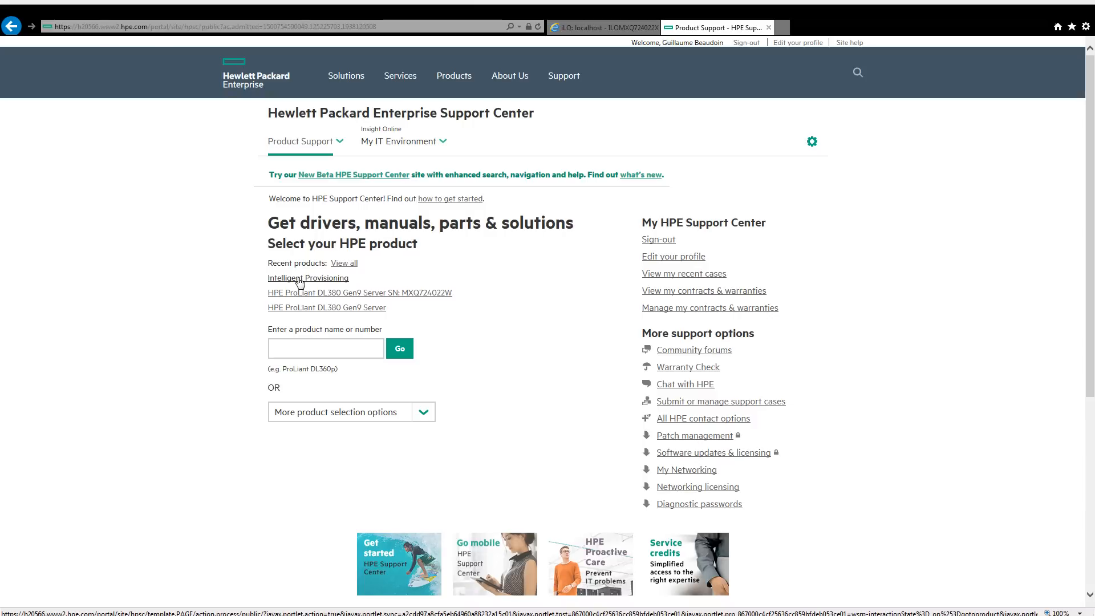
# Search for the 'Intelligent Provisioning' product and open its drivers, software & firmware page.
pyautogui.click(329, 356)
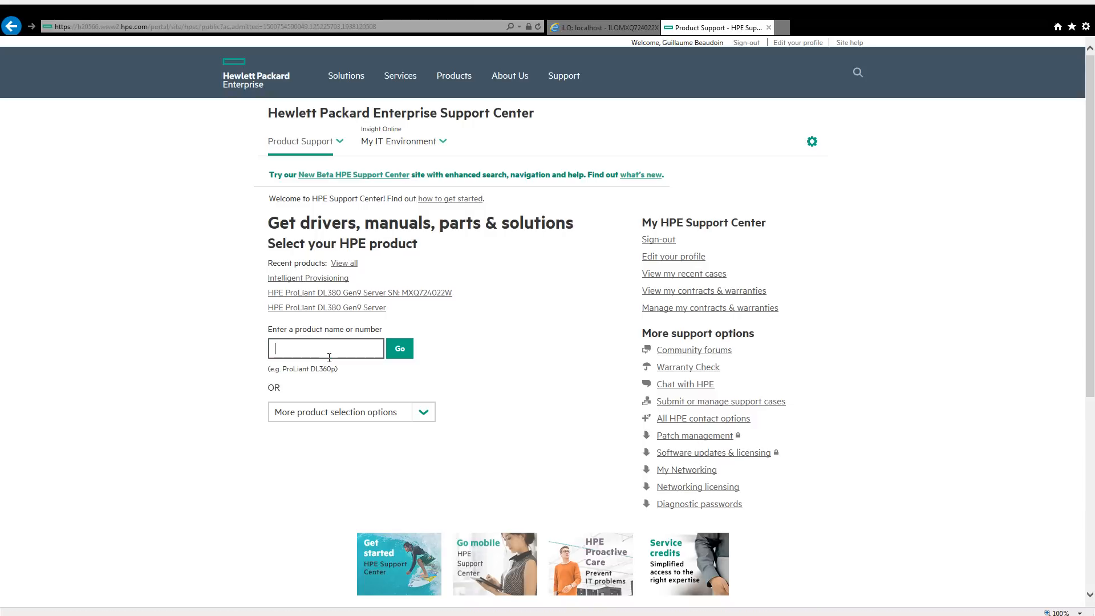
pyautogui.write('Intelligent Provising')
pyautogui.press('BackSpace')
pyautogui.press('BackSpace')
pyautogui.press('BackSpace')
pyautogui.write('ioning')
pyautogui.click(413, 354)
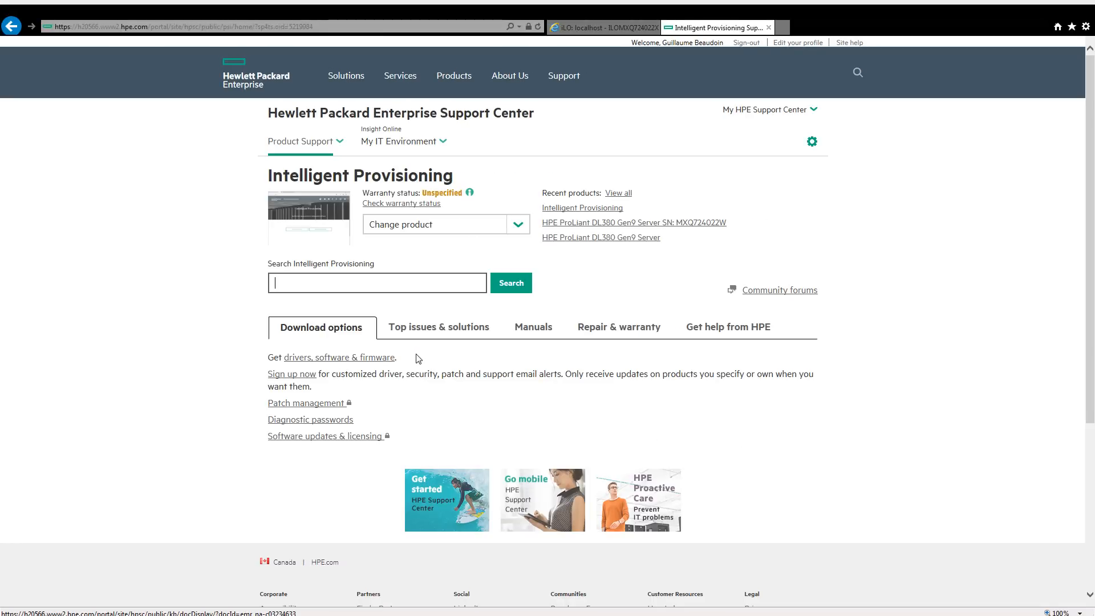
pyautogui.click(313, 358)
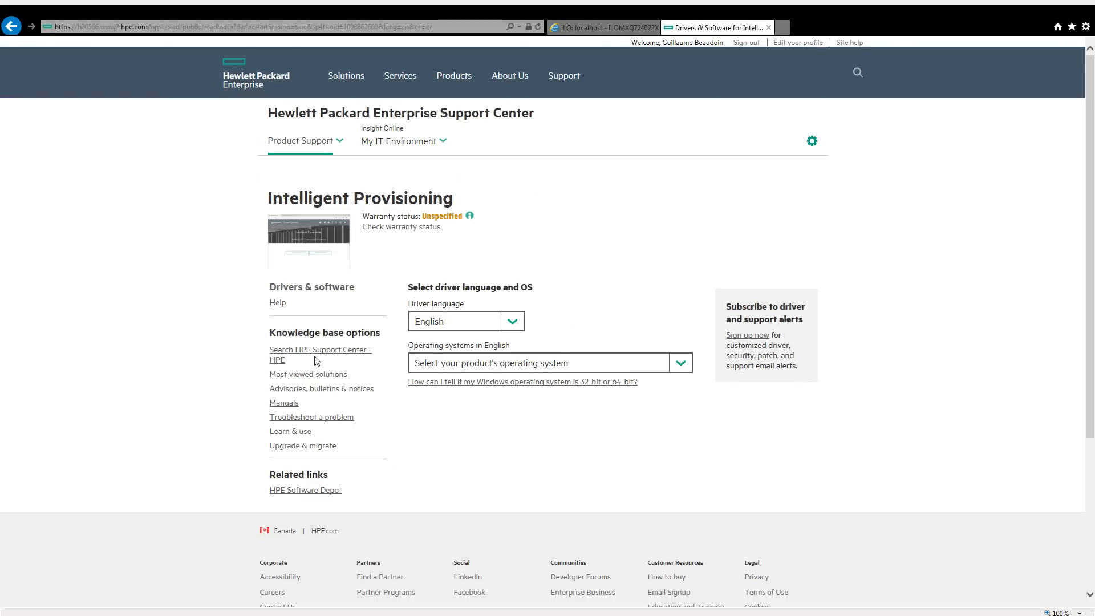
# Select VMware vSphere 6.5 as the operating system for the downloads.
pyautogui.click(474, 363)
pyautogui.scroll(-8, 523, 442)
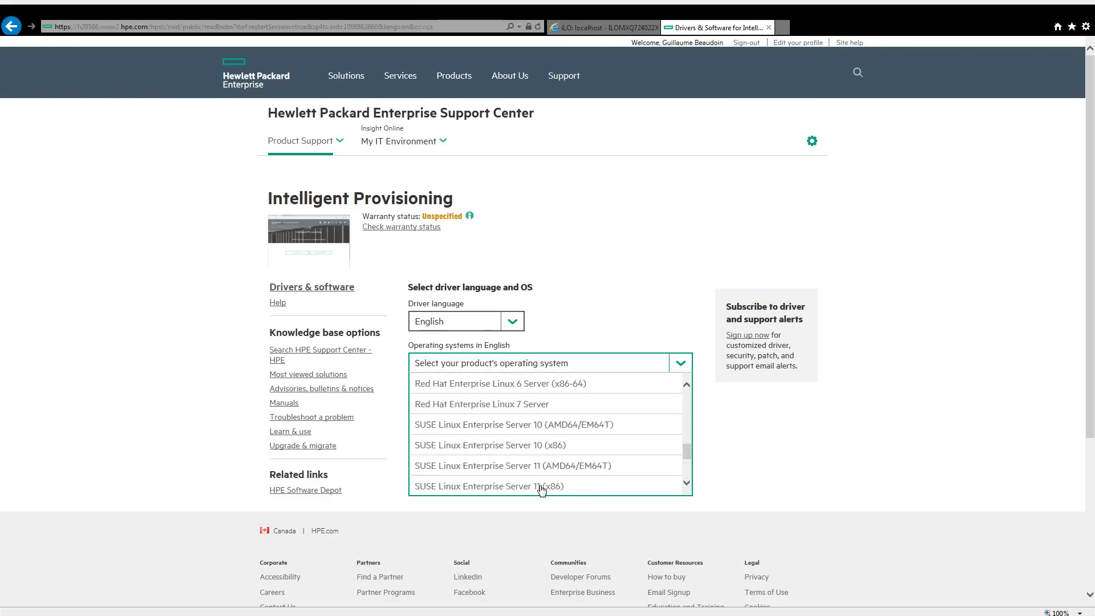
pyautogui.click(491, 272)
pyautogui.scroll(2, 465, 327)
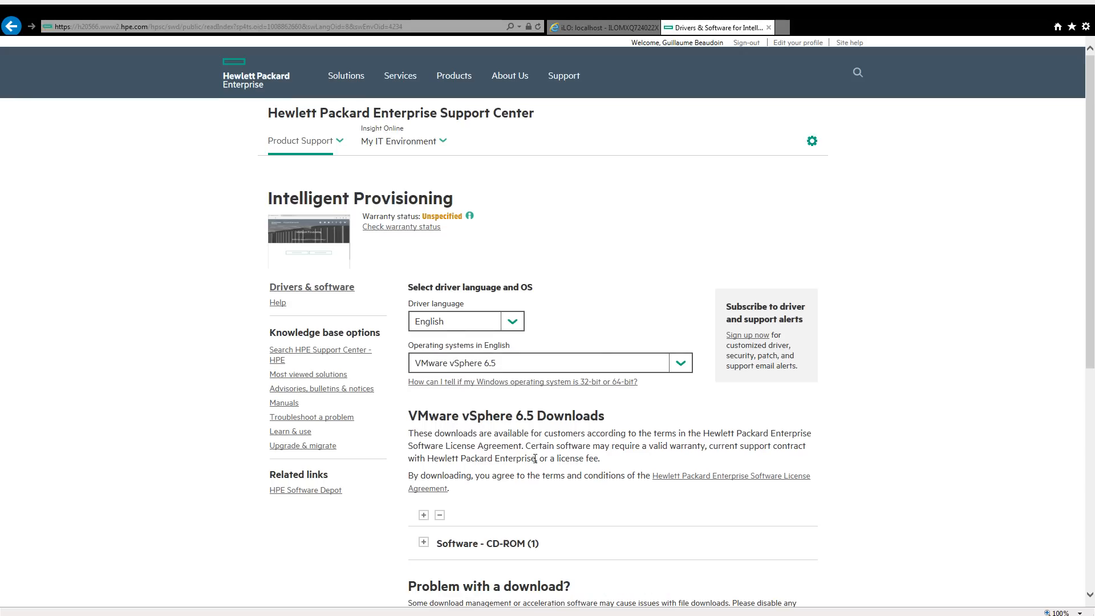
# Under CD-ROM downloads, start the HPIP261.2017_0518.11.iso download, then cancel it.
pyautogui.scroll(-1, 527, 438)
pyautogui.click(424, 455)
pyautogui.scroll(-2, 426, 454)
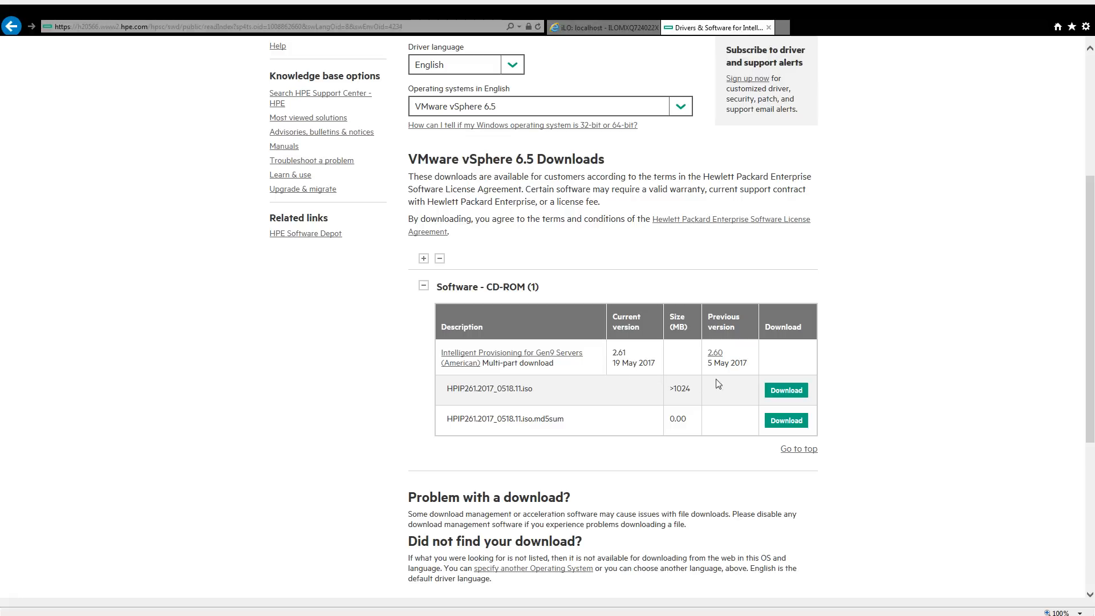
pyautogui.click(790, 394)
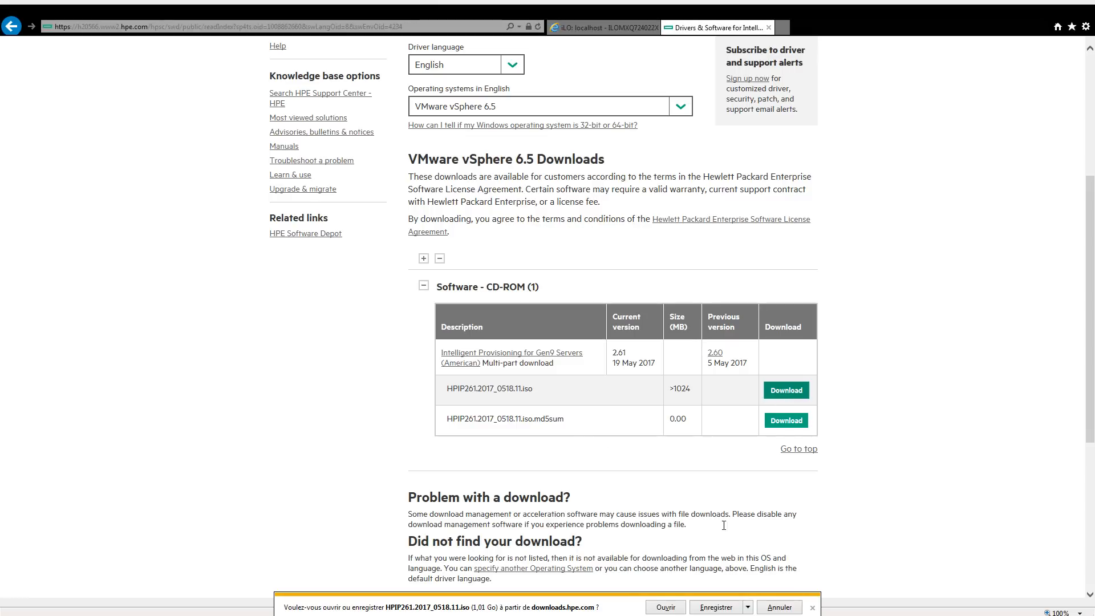
pyautogui.click(786, 606)
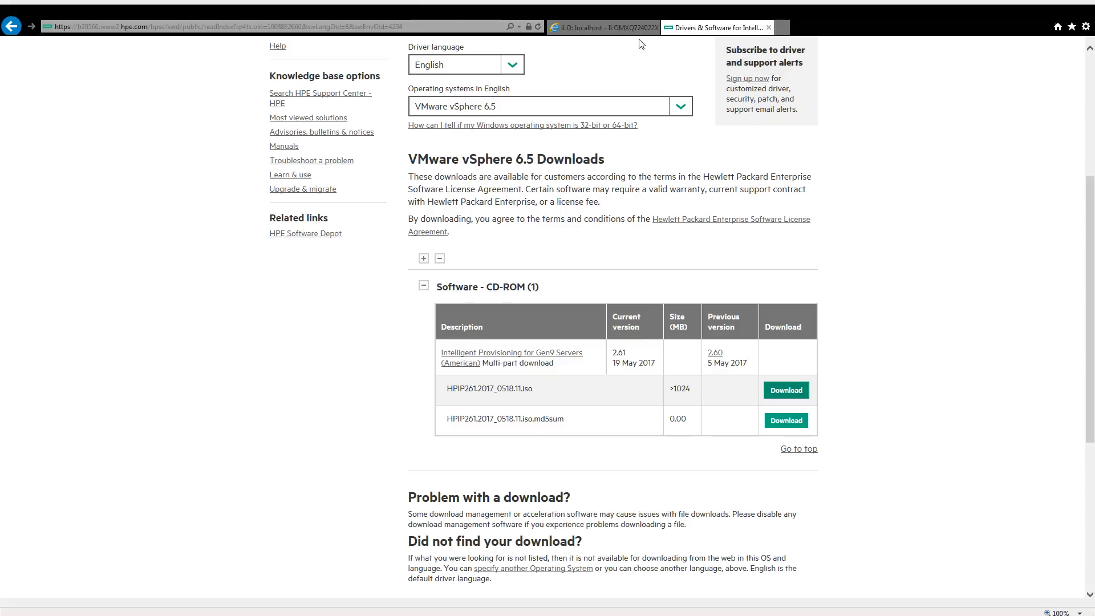
pyautogui.scroll(5, 626, 400)
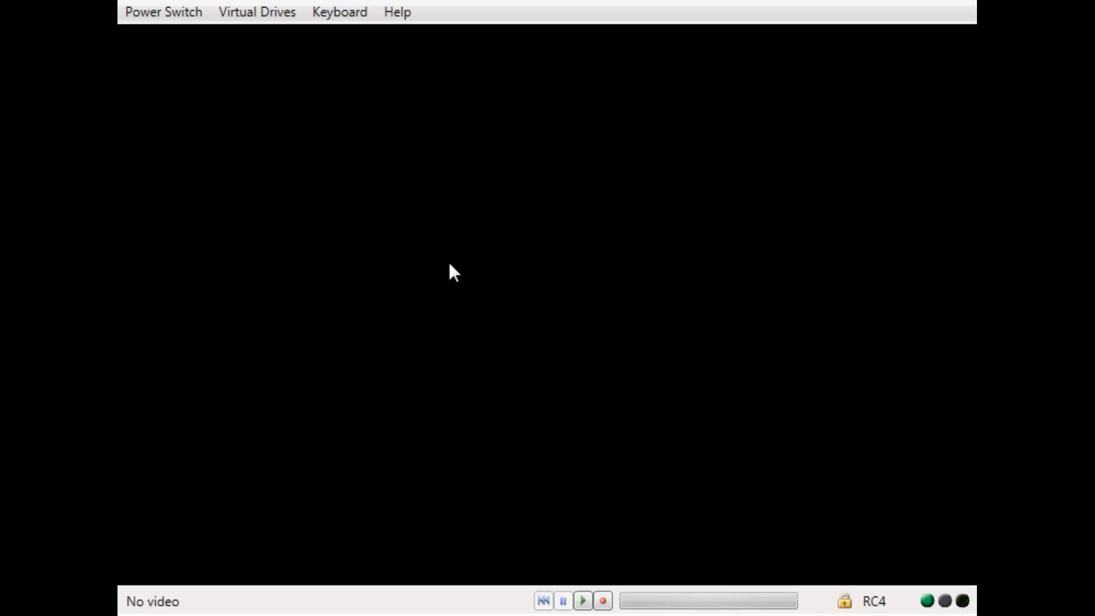
# From Power Switch and Virtual Drives, unmount the mounted VMware ISO image file.
pyautogui.click(195, 18)
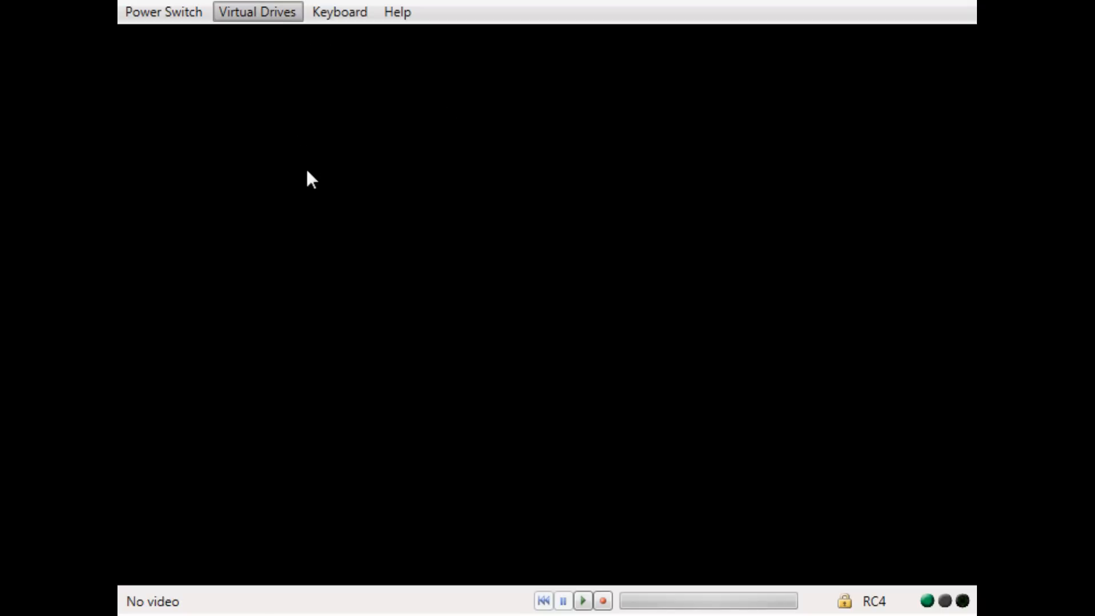
pyautogui.click(263, 42)
pyautogui.click(261, 18)
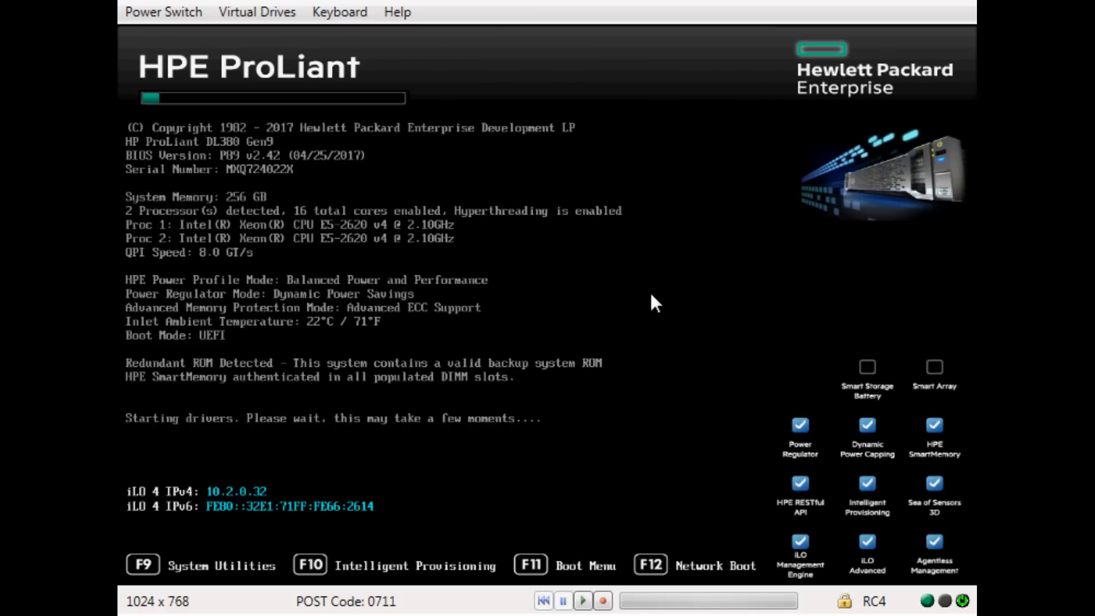
# From the F11 One-Time Boot Menu, boot from iLO Virtual USB 2 : HPE iLO Virtual USB CD/DVD ROM.
pyautogui.press('F11')
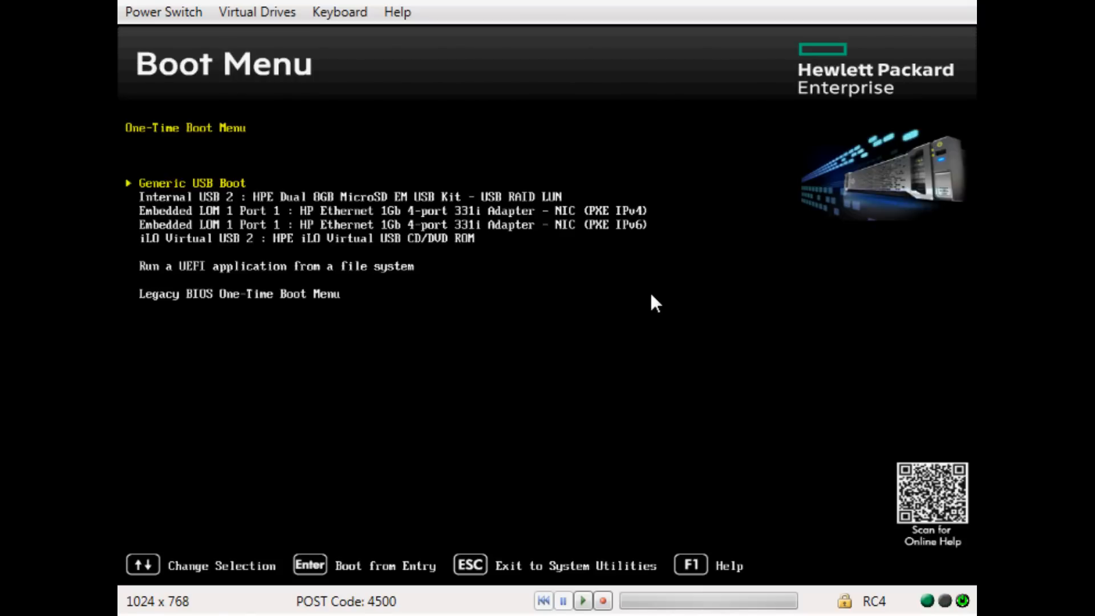
pyautogui.press('Down')
pyautogui.press('Down')
pyautogui.press('Down')
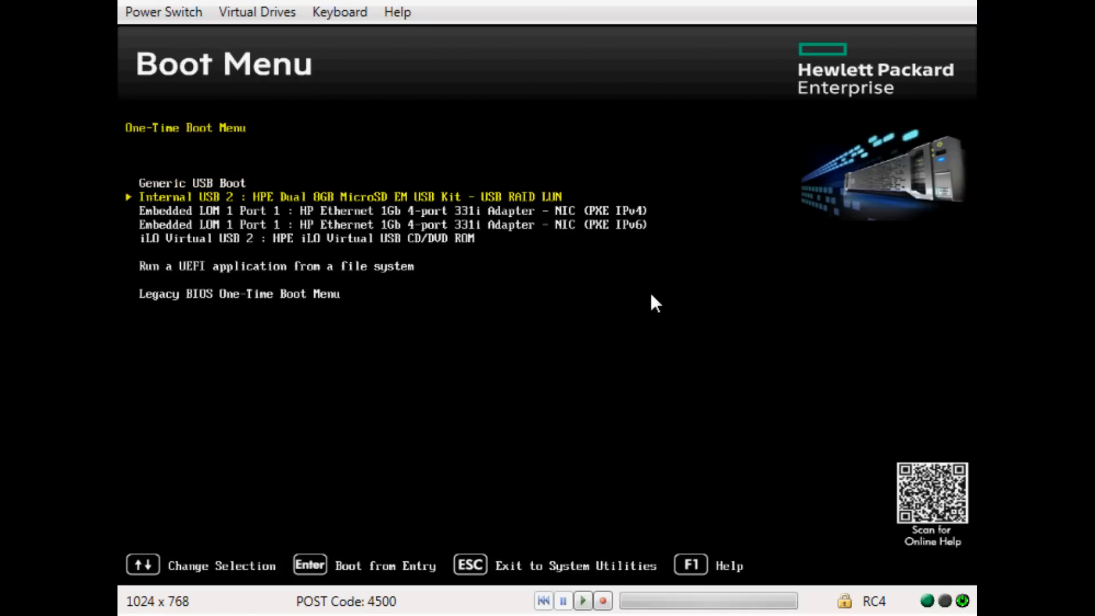
pyautogui.press('Down')
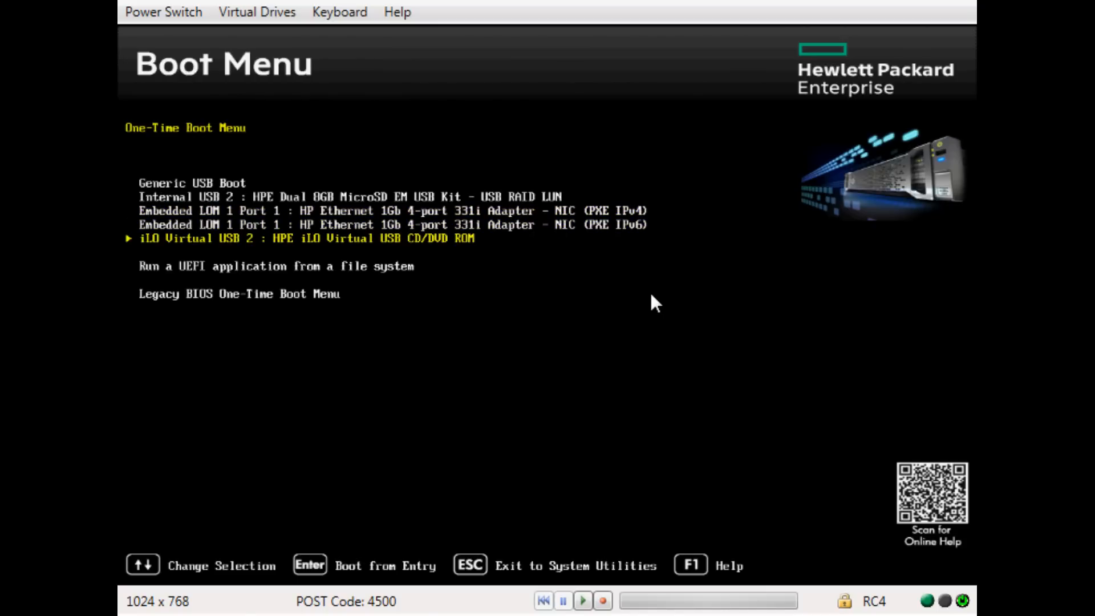
pyautogui.press('Return')
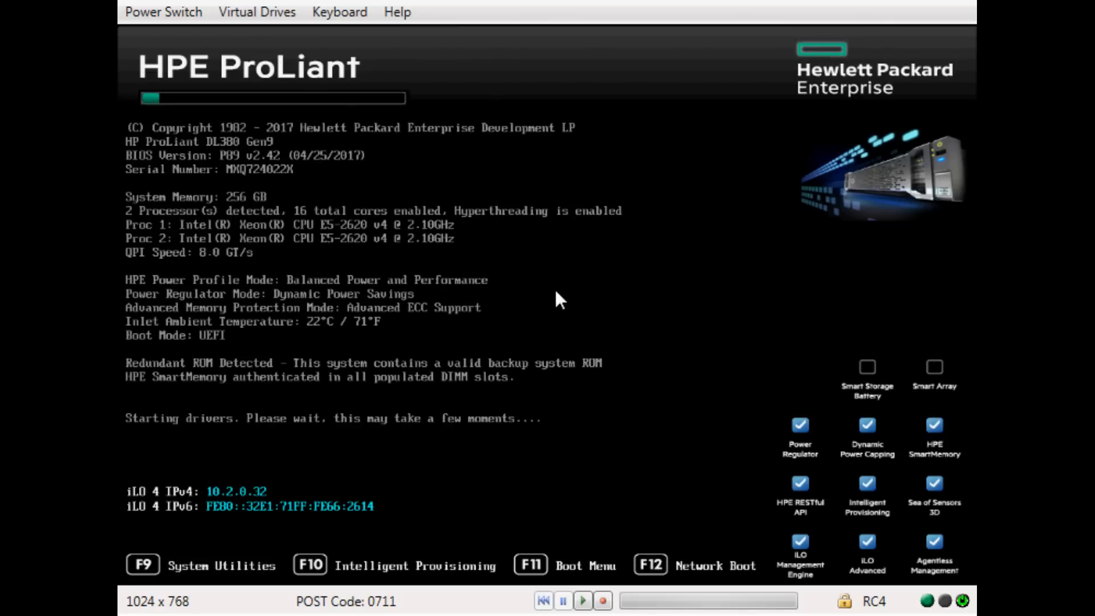
# Press F10 during POST to select Intelligent Provisioning.
pyautogui.press('F10')
pyautogui.press('F10')
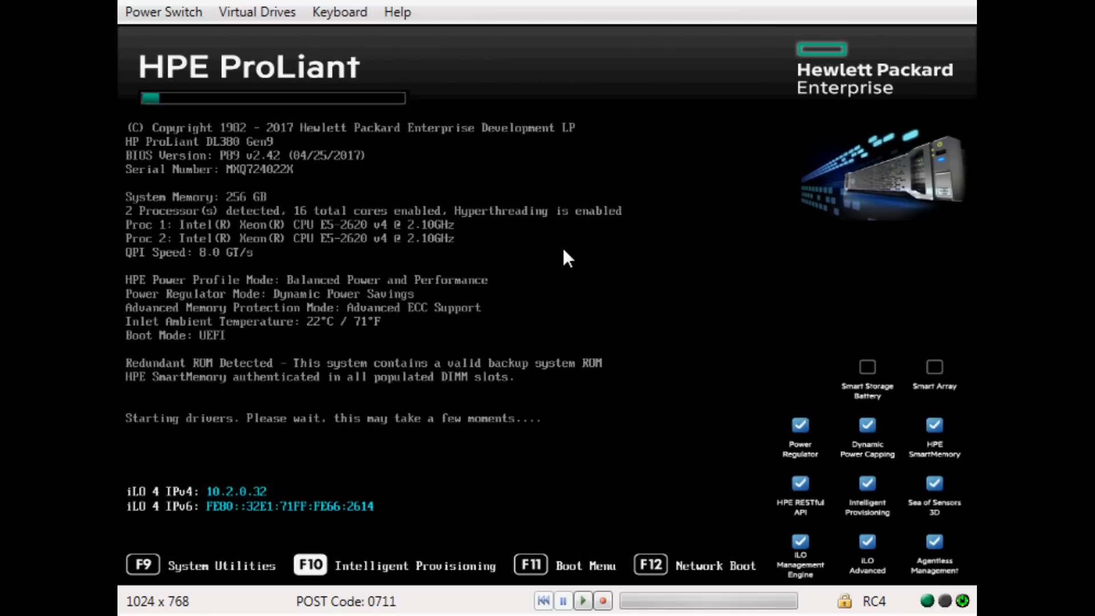
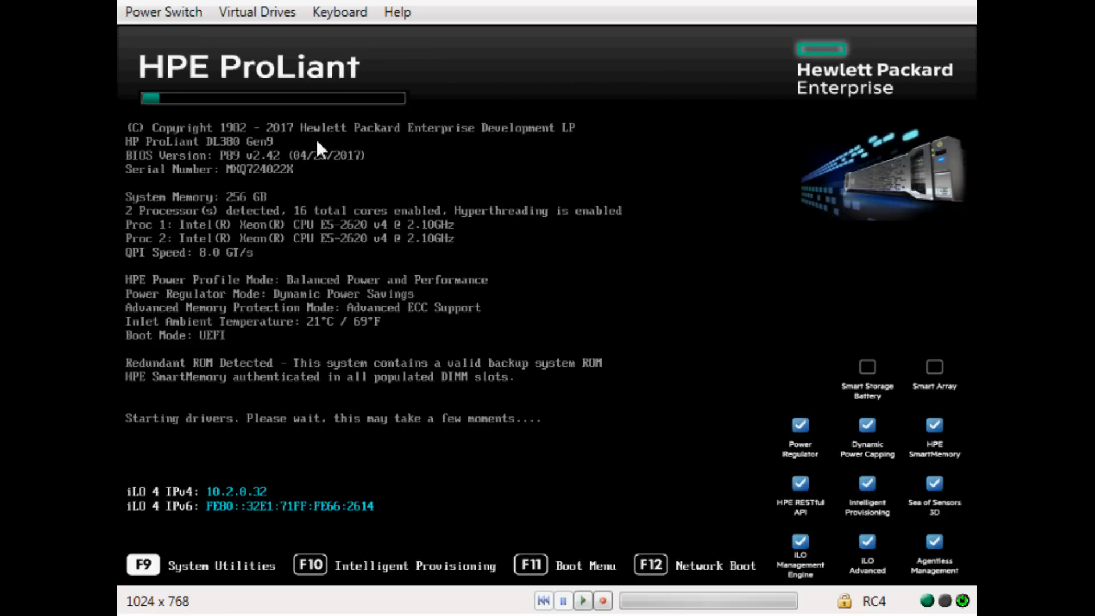
# Restart the server from the power options and enter Intelligent Provisioning with F10 during POST.
pyautogui.click(182, 16)
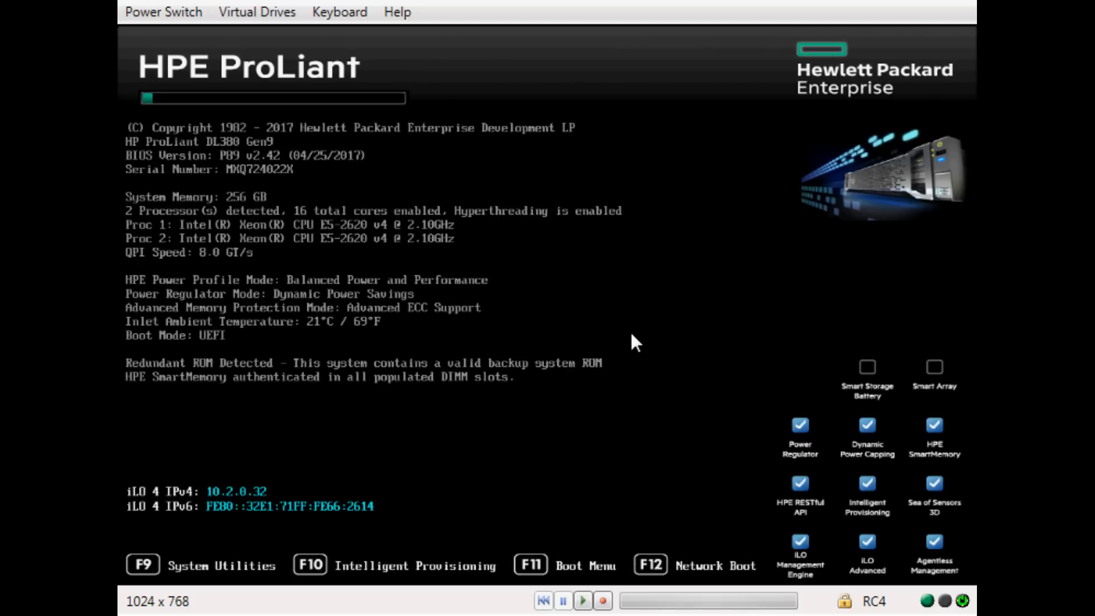
pyautogui.press('F10')
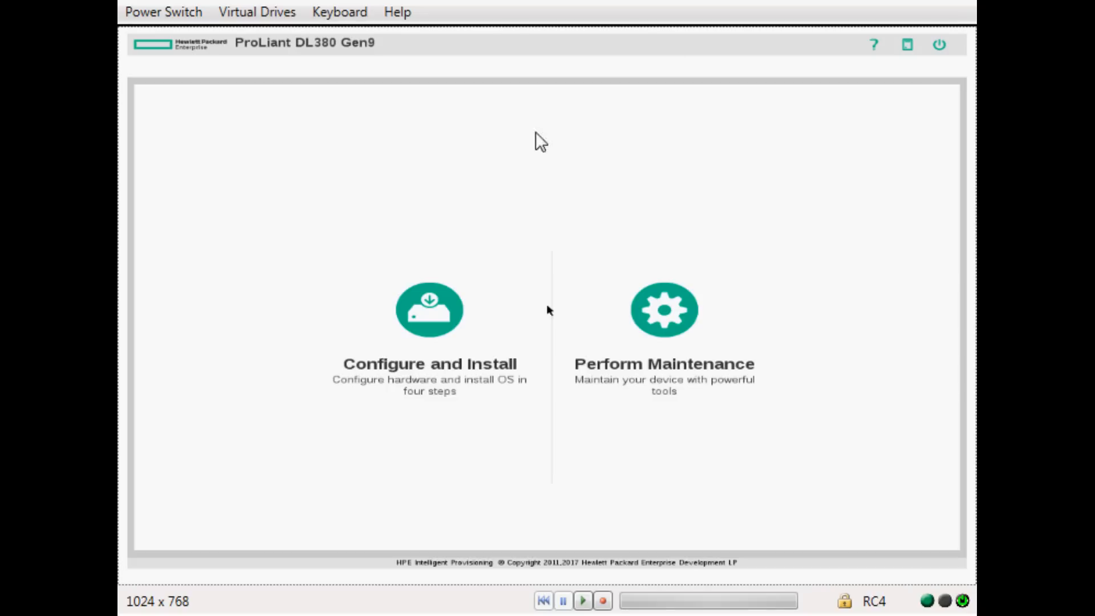
# Start Configure and Install and continue past Step 1 with the default hardware settings.
pyautogui.click(430, 315)
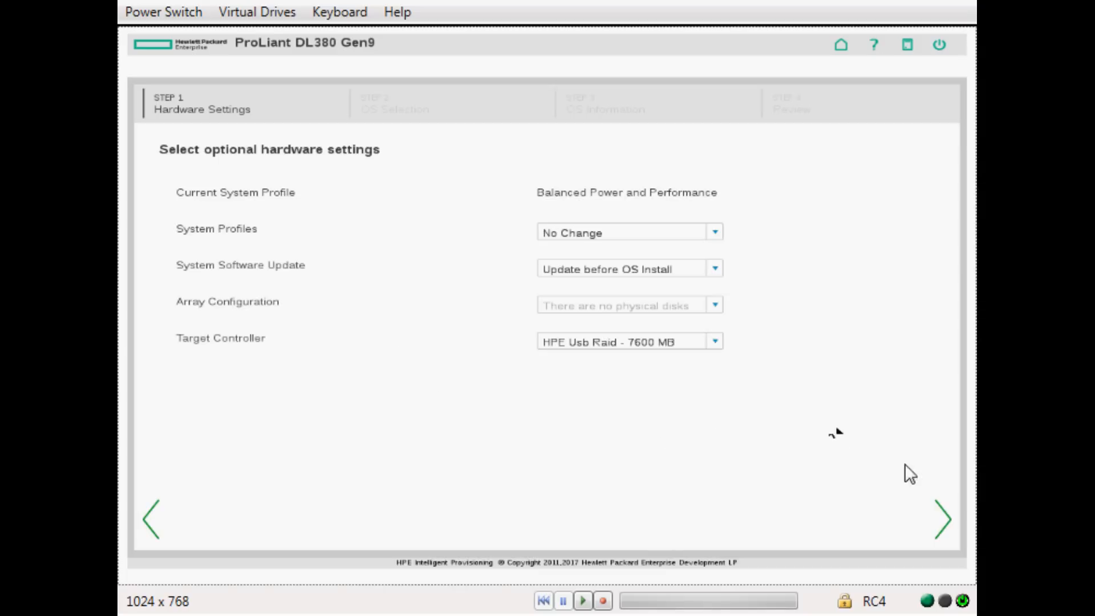
pyautogui.click(947, 521)
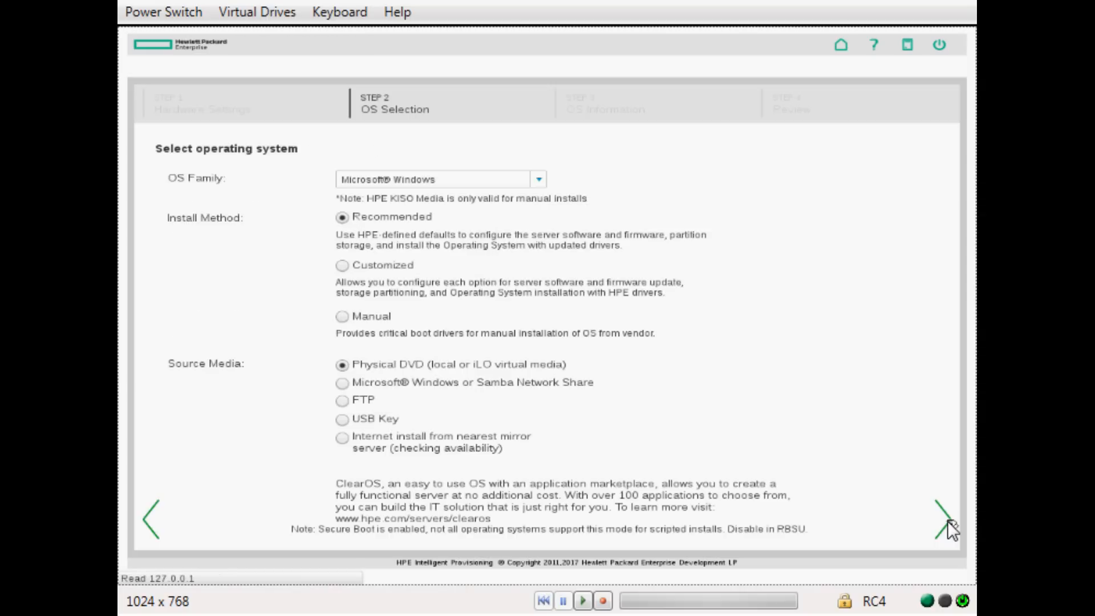
# Choose VMware vSphere Custom Image with a Customized install, continue, and dismiss the media warning.
pyautogui.click(538, 179)
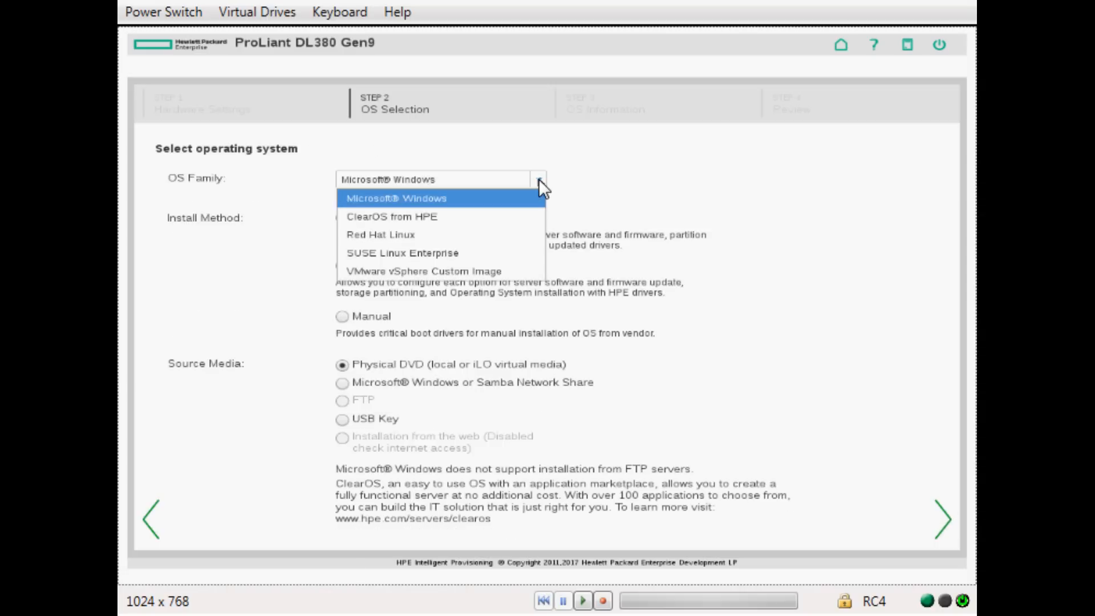
pyautogui.click(483, 268)
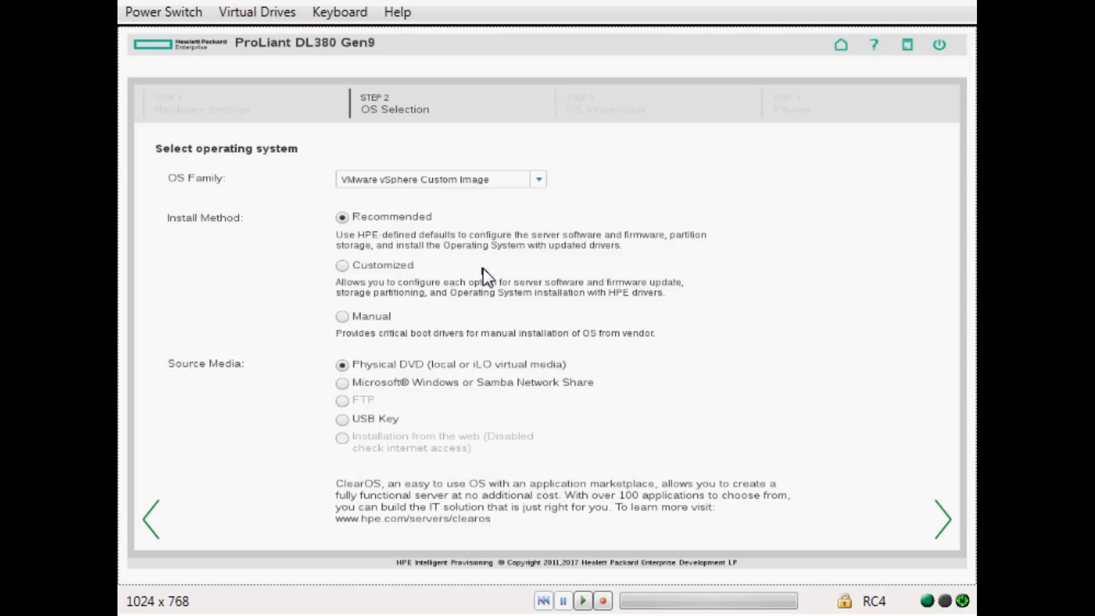
pyautogui.click(344, 265)
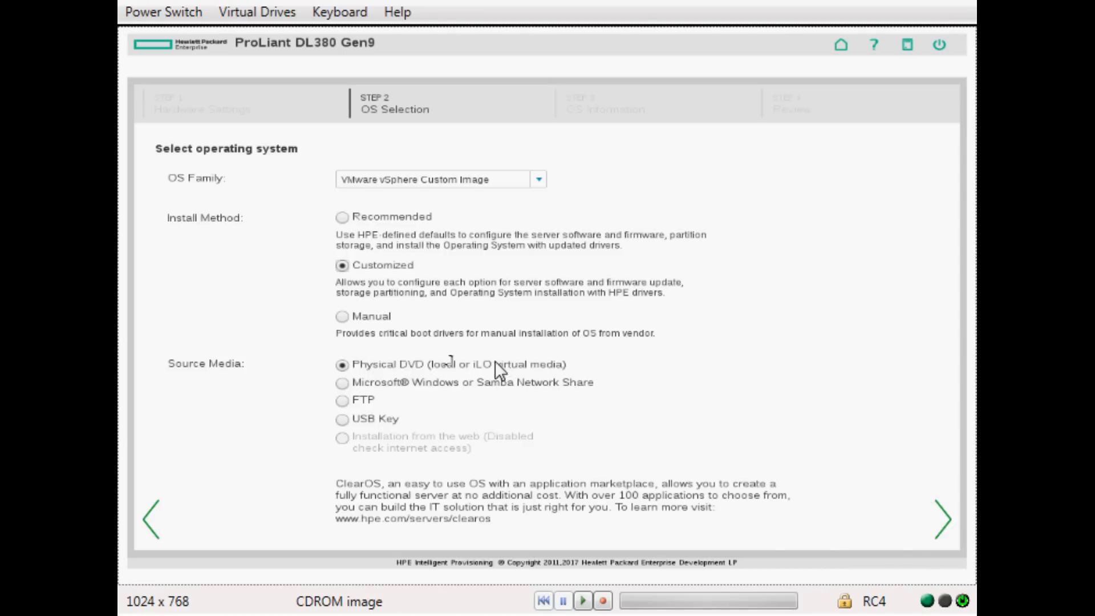
pyautogui.click(941, 521)
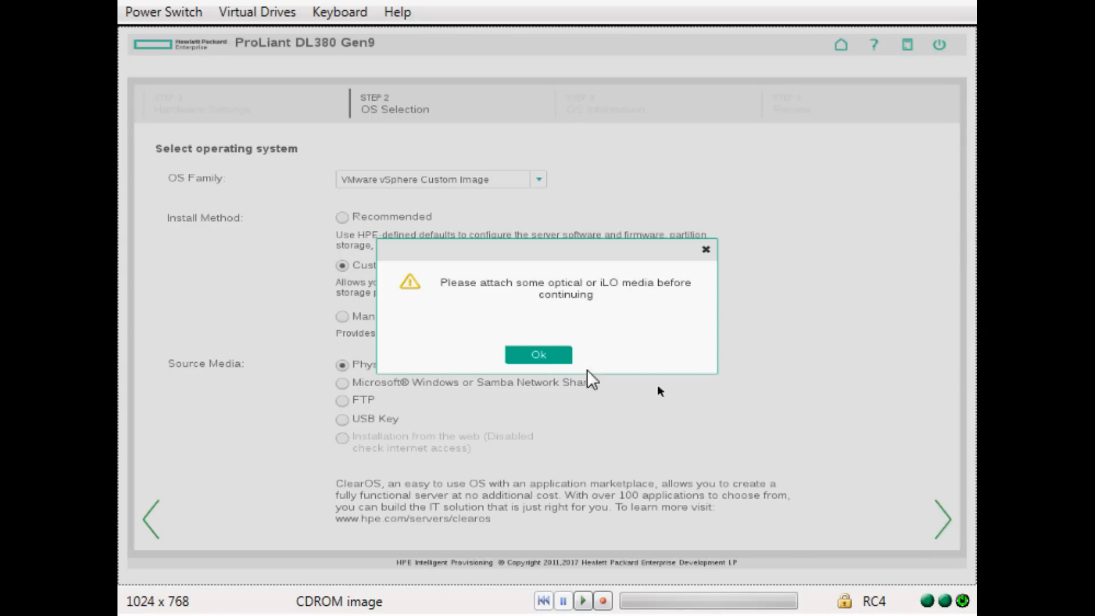
pyautogui.click(531, 358)
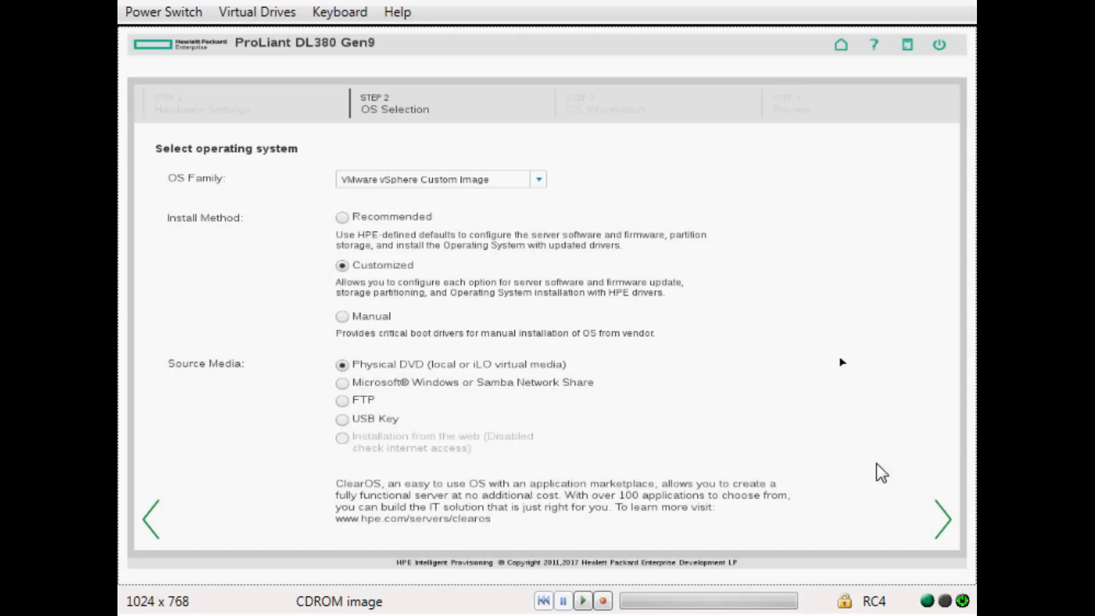
# Set the host name to esx1702, leaving the root password and license key fields empty.
pyautogui.click(947, 525)
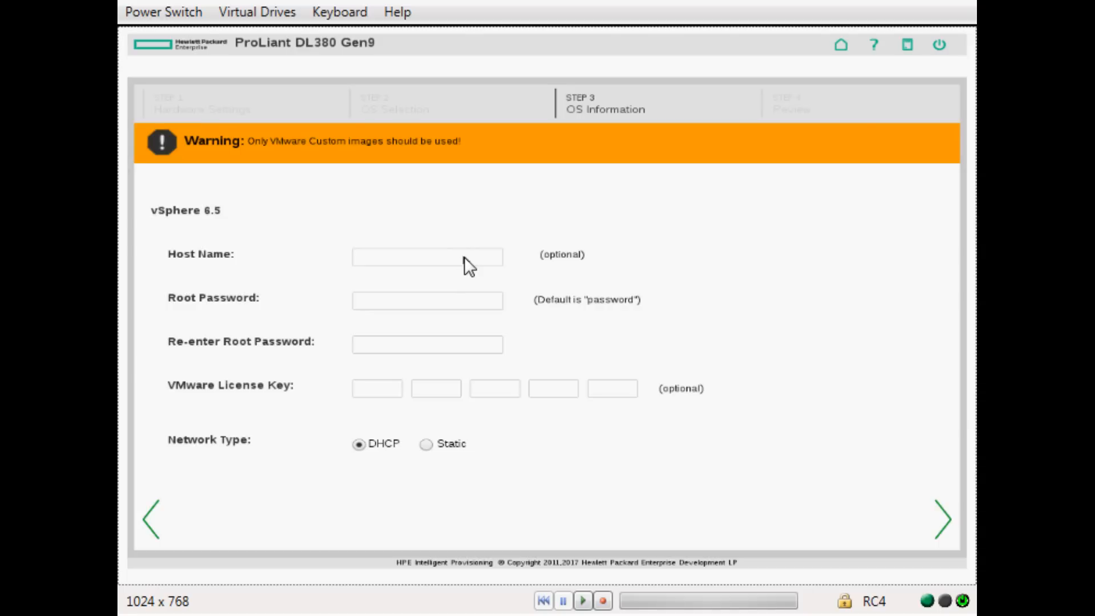
pyautogui.click(406, 263)
pyautogui.write('es')
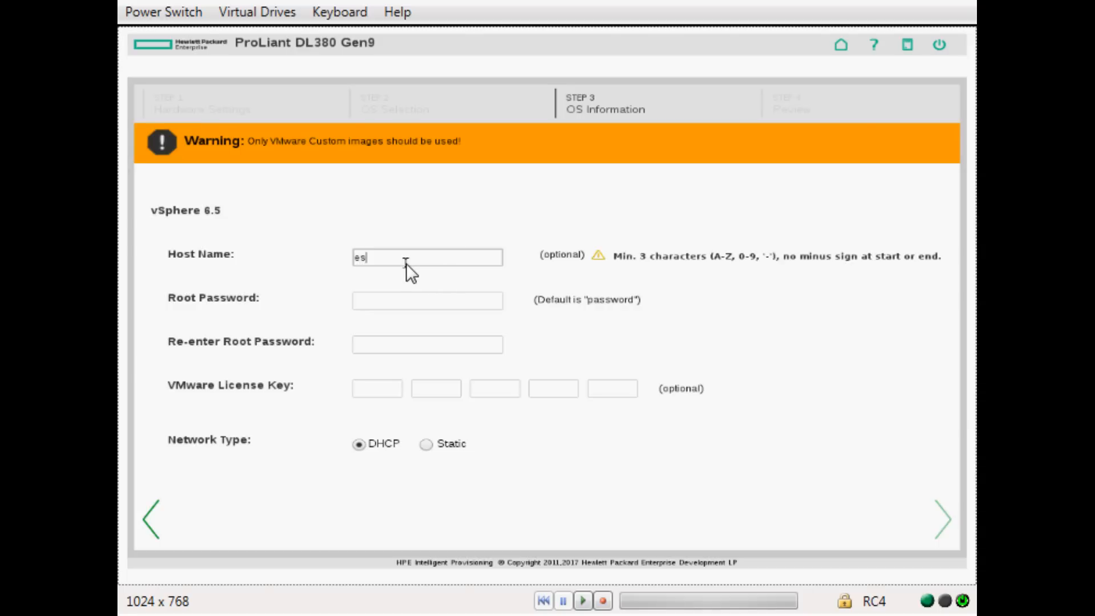
pyautogui.write('x1702')
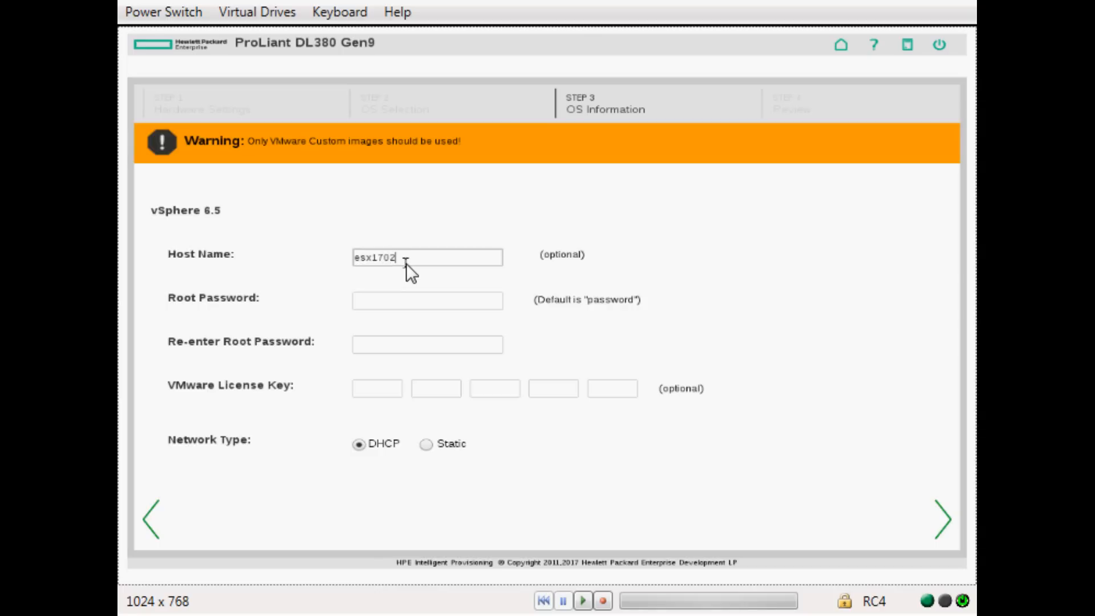
pyautogui.write('.bde')
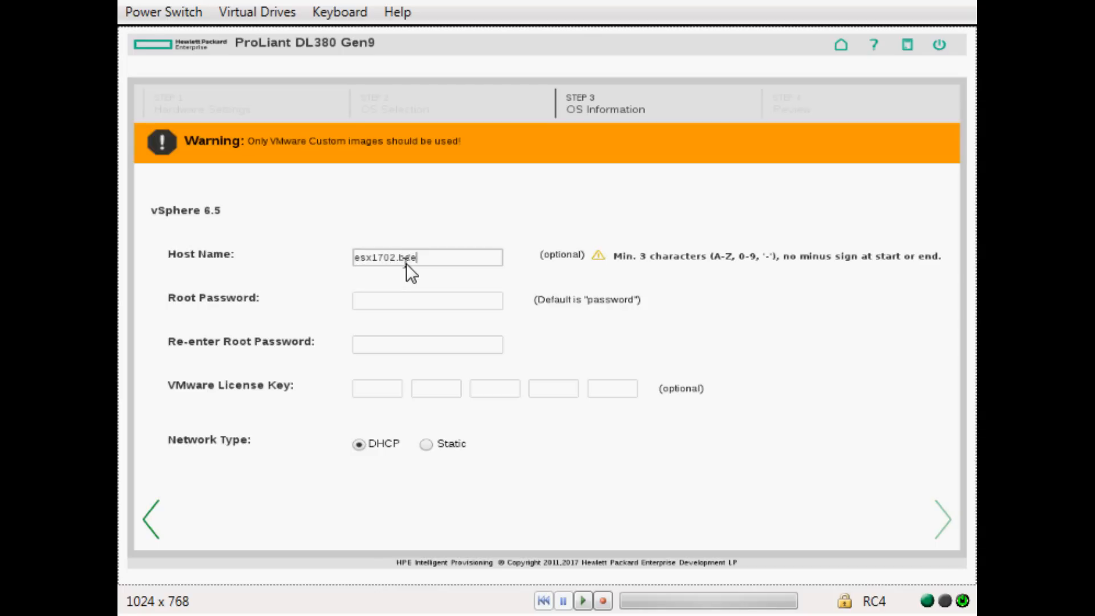
pyautogui.write('b.qc.ca')
pyautogui.press('BackSpace')
pyautogui.press('BackSpace')
pyautogui.press('BackSpace')
pyautogui.press('BackSpace')
pyautogui.press('BackSpace')
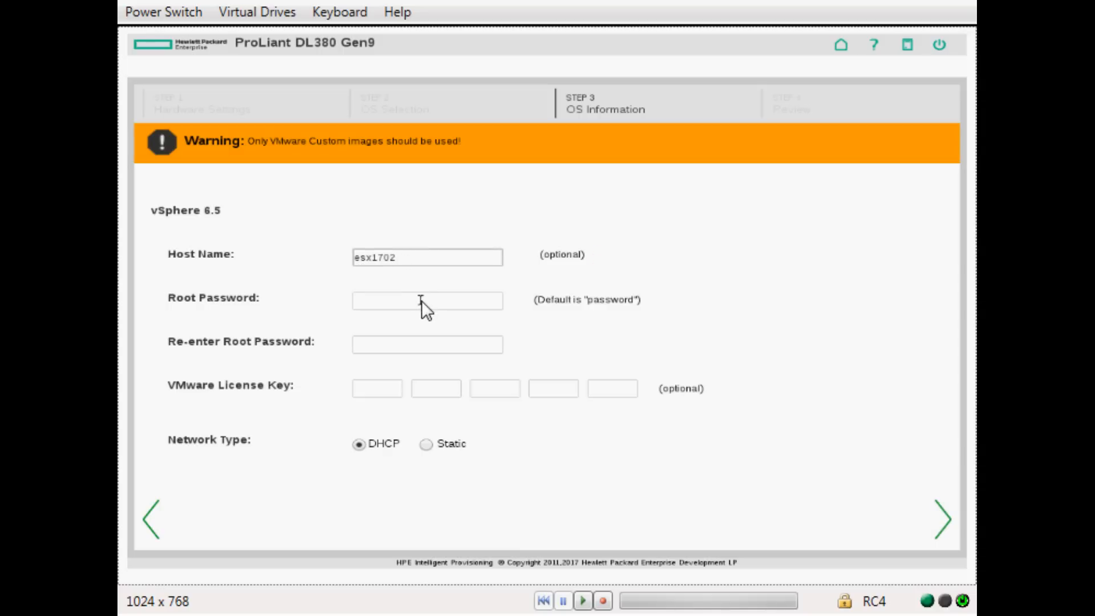
pyautogui.click(423, 300)
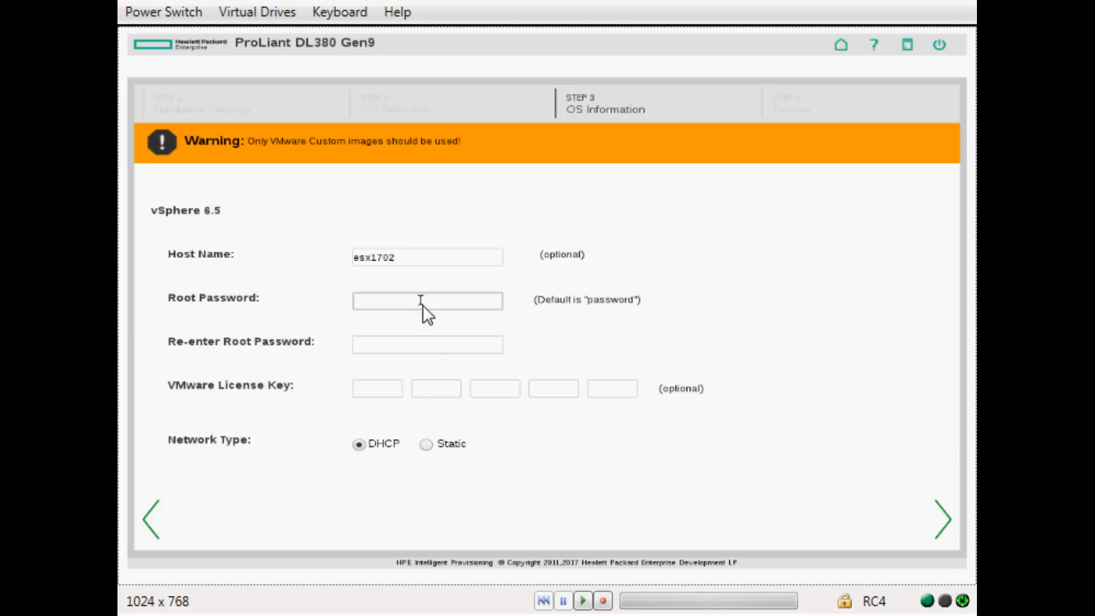
pyautogui.click(425, 345)
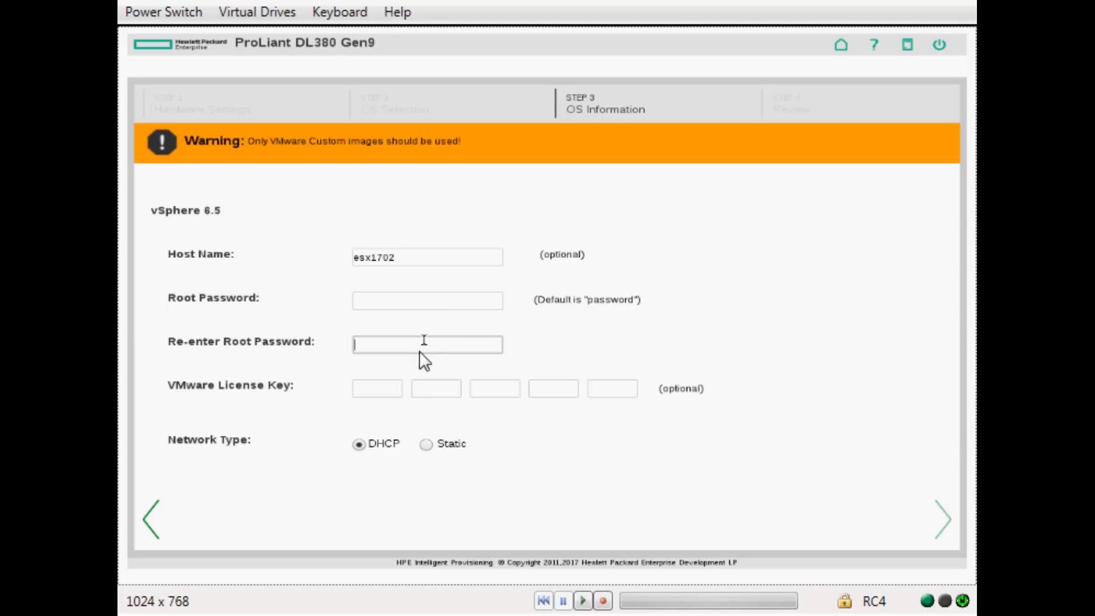
pyautogui.click(389, 392)
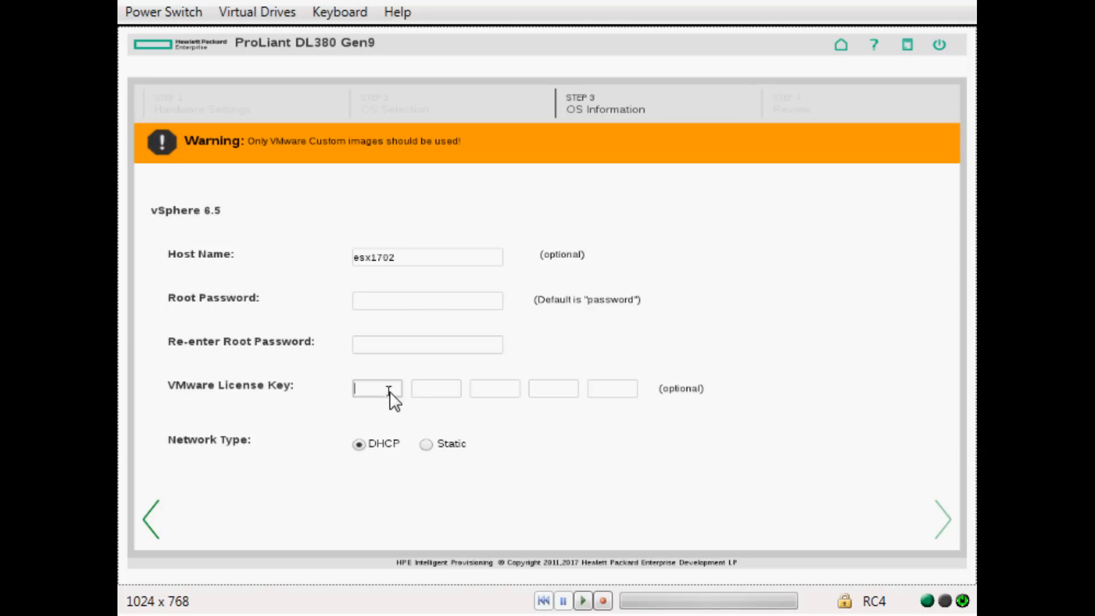
# Use static networking: IP 10.12.0.52, mask 255.255.0.0, gateway 10.2.0.1, DNS 199.202.73.35.
pyautogui.click(427, 445)
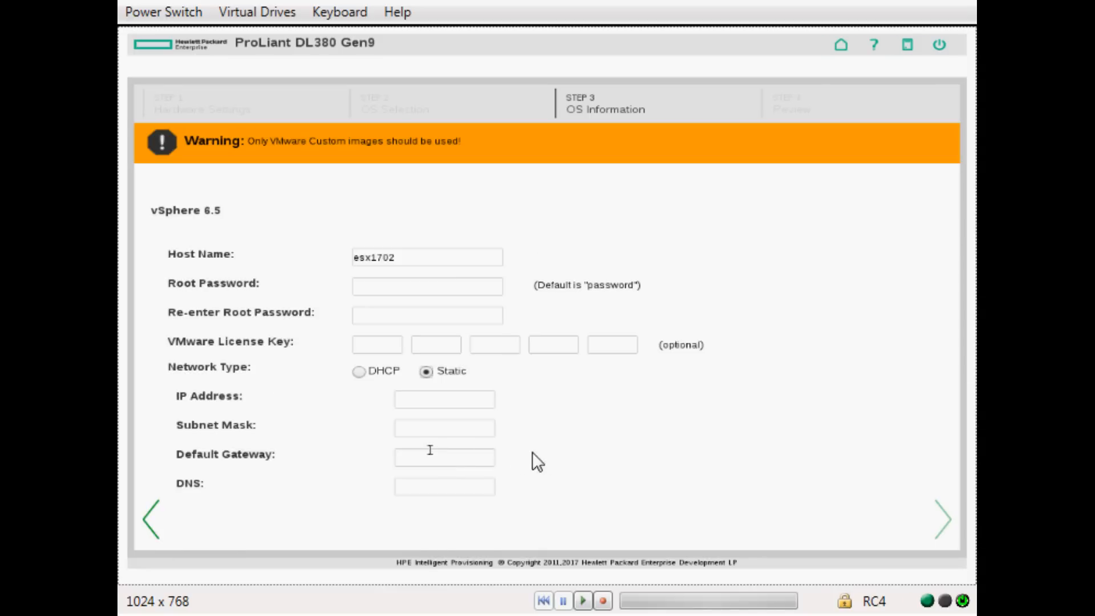
pyautogui.click(410, 402)
pyautogui.write('10.2.')
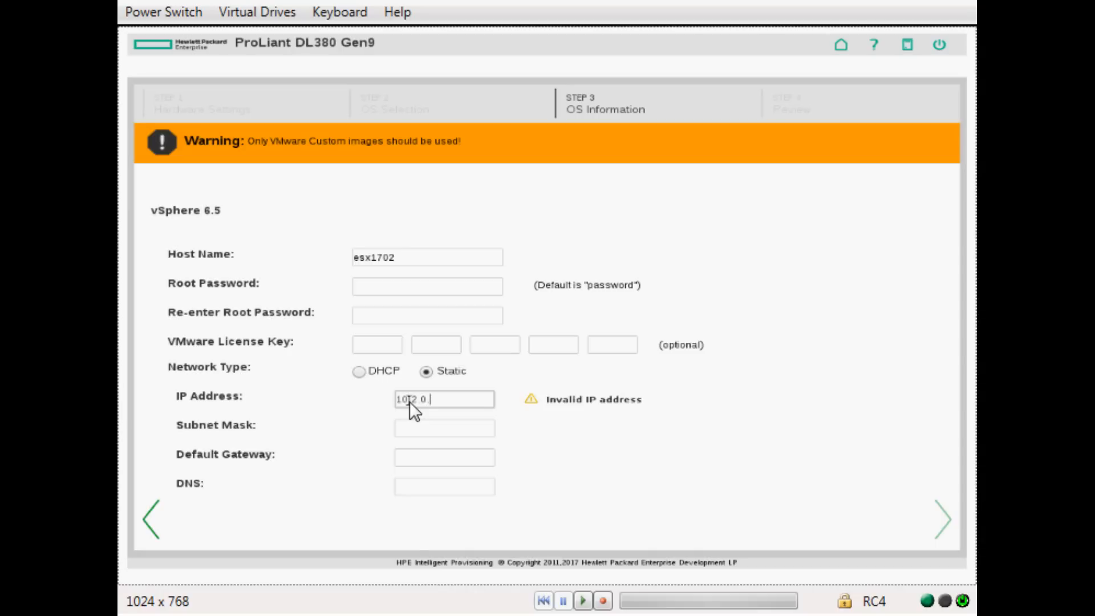
pyautogui.write('0.12.0.52')
pyautogui.press('Tab')
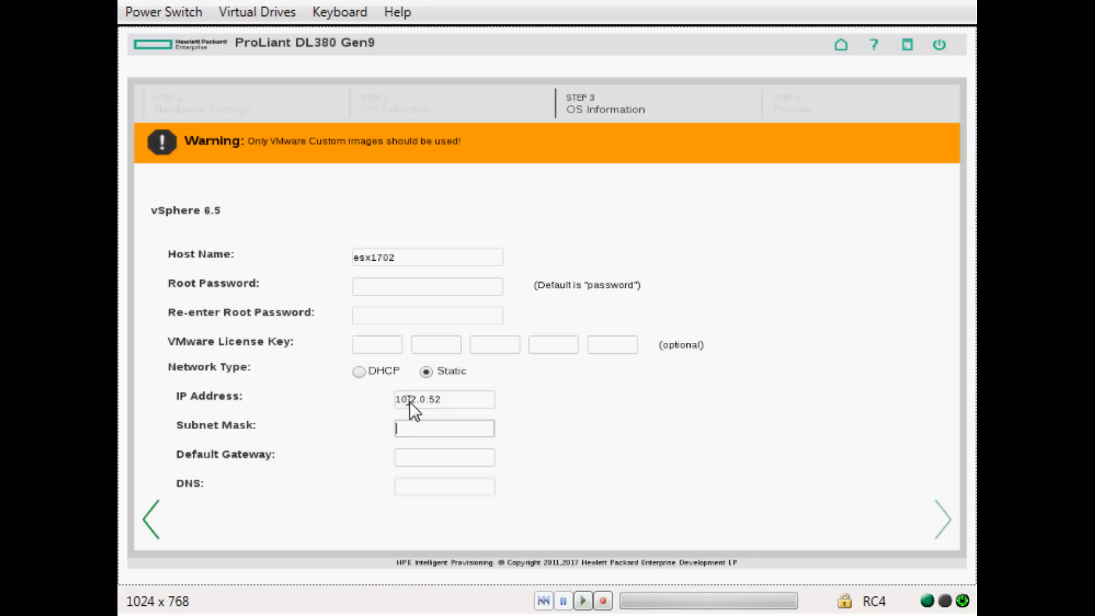
pyautogui.write('255.255.0.0')
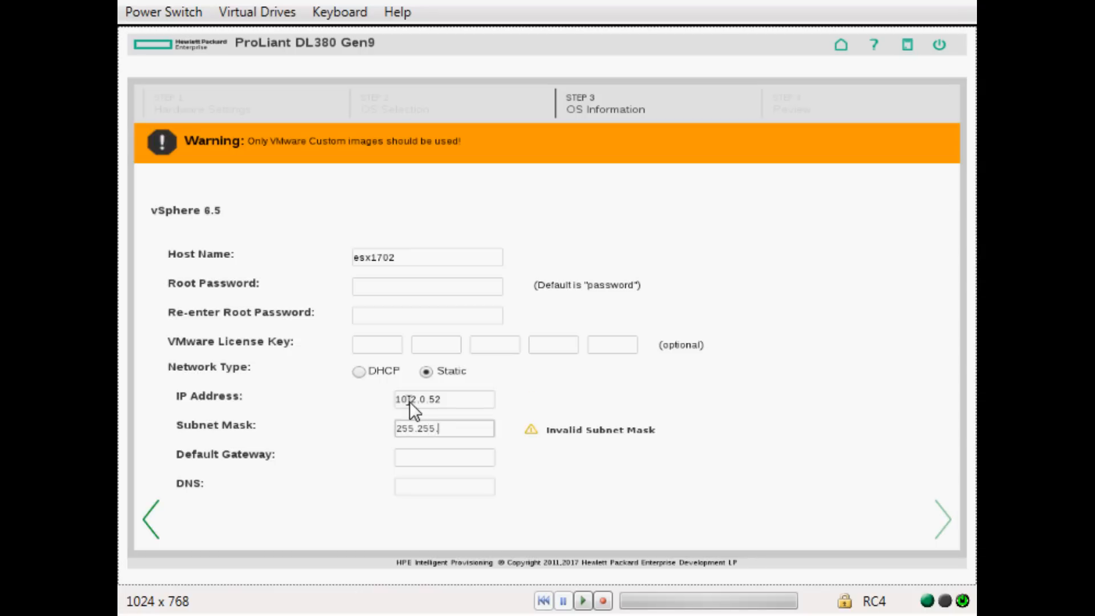
pyautogui.press('Tab')
pyautogui.write('10')
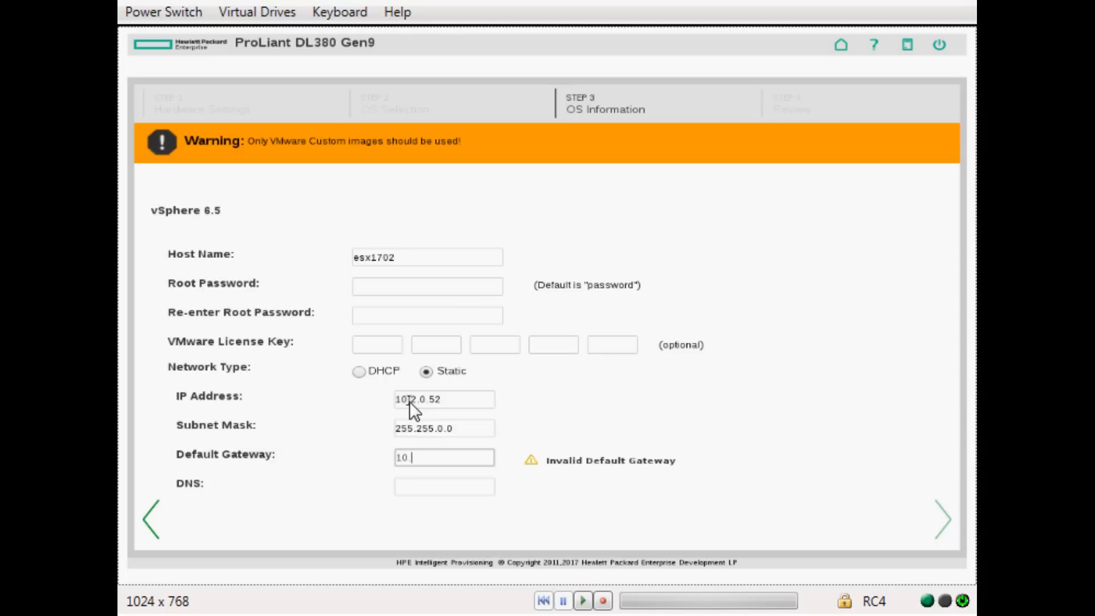
pyautogui.write('.2.0.1')
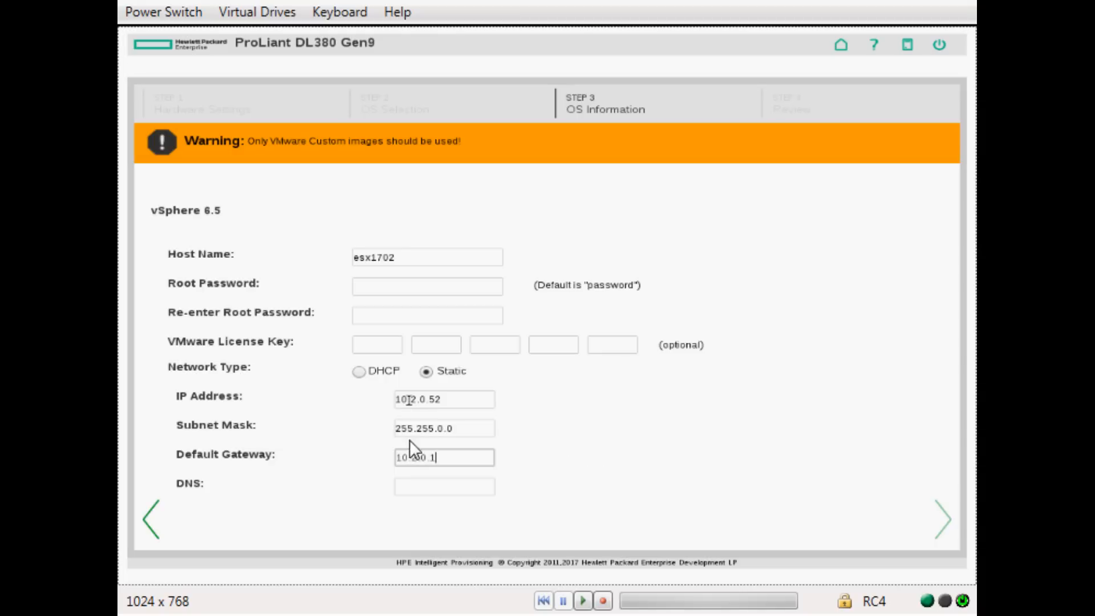
pyautogui.click(412, 485)
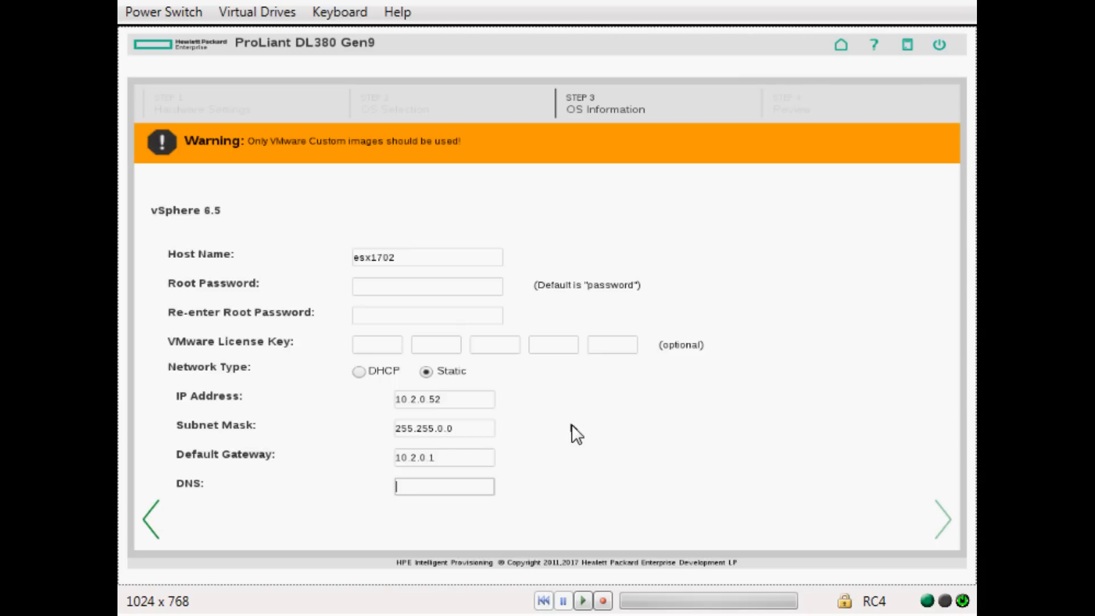
pyautogui.write('199')
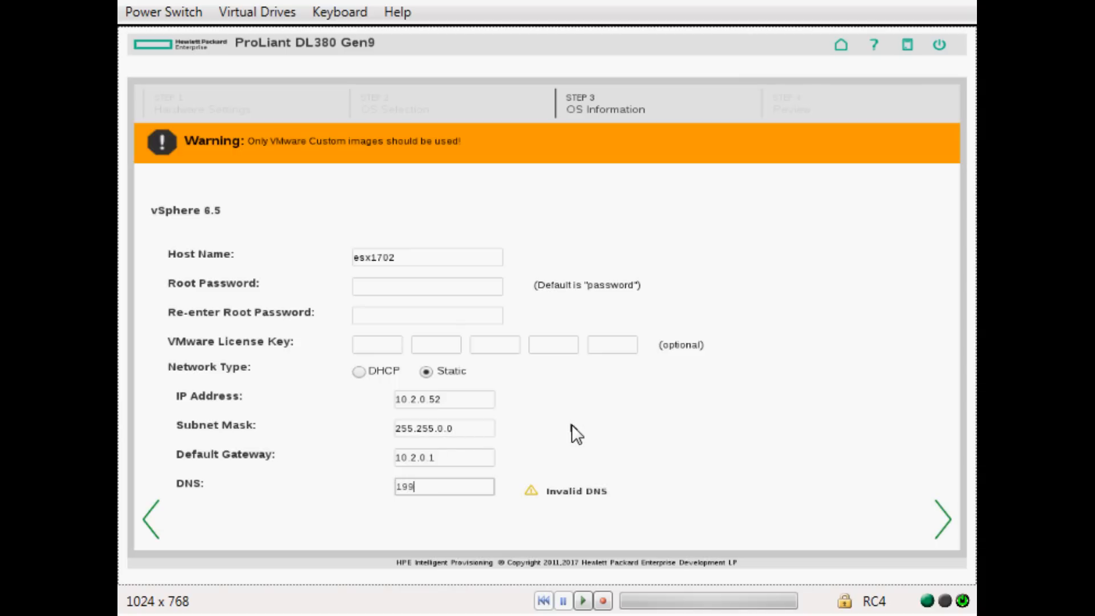
pyautogui.write('.202.73.35')
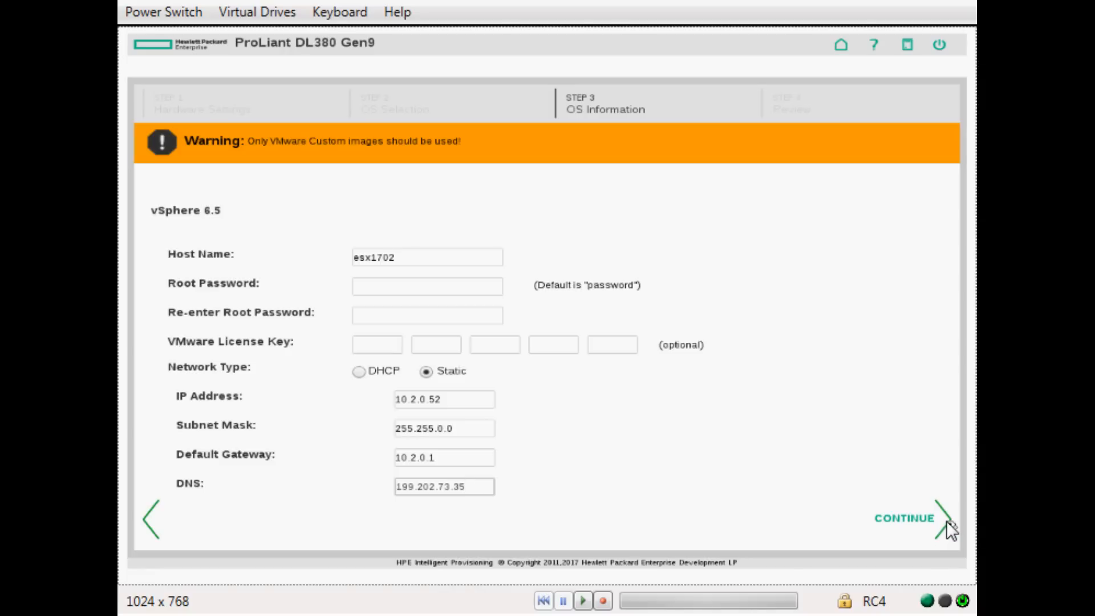
# Advance to the Step 4 Review summary of the esx1702 vSphere 6.5 install.
pyautogui.click(947, 519)
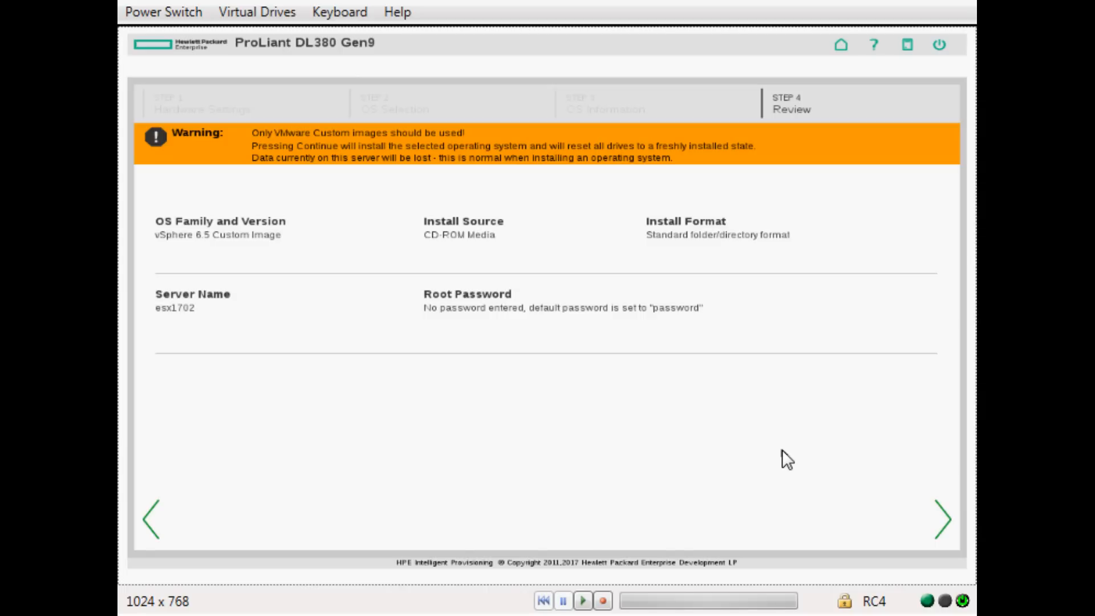
# Accept the Review step and proceed with the installation.
pyautogui.click(943, 526)
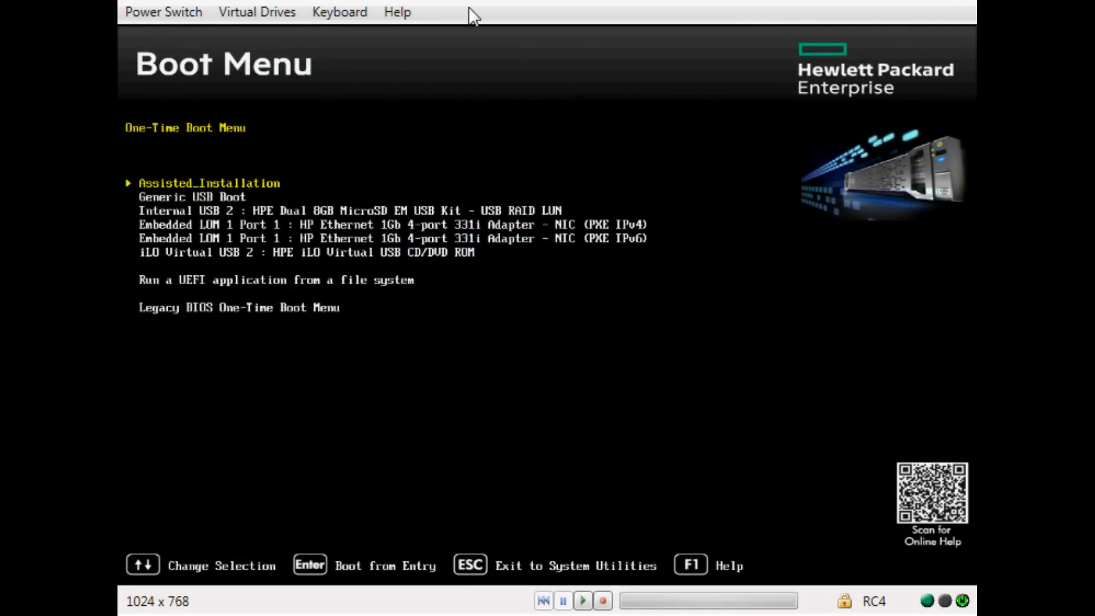
# Mount the ISO as a virtual CD/DVD and boot from iLO Virtual USB 2 CD/DVD ROM.
pyautogui.click(232, 8)
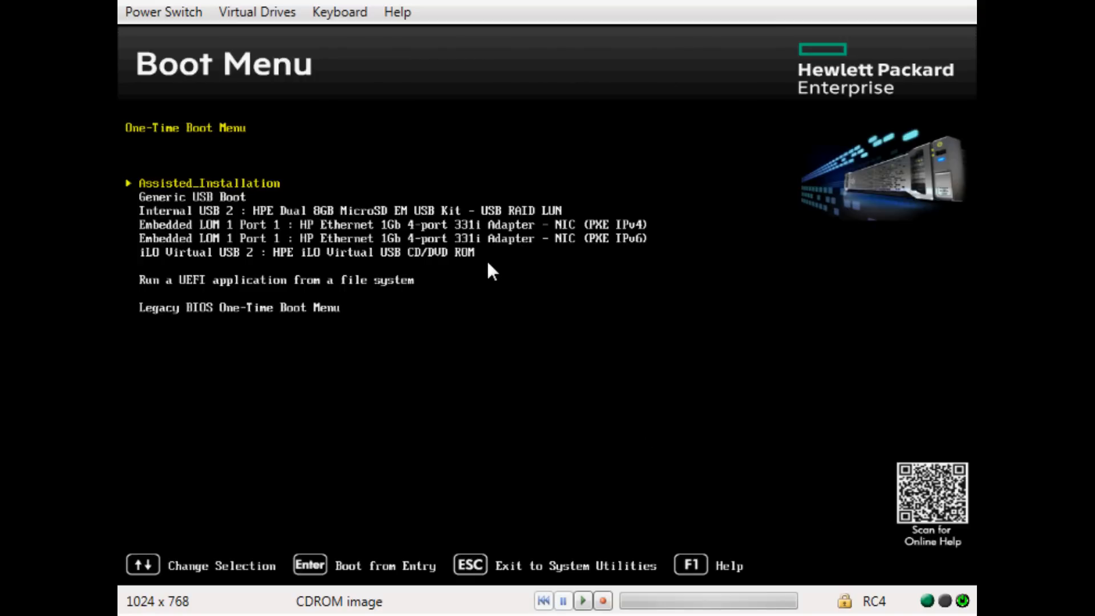
pyautogui.press('Down')
pyautogui.press('Down')
pyautogui.press('Down')
pyautogui.press('Down')
pyautogui.press('Down')
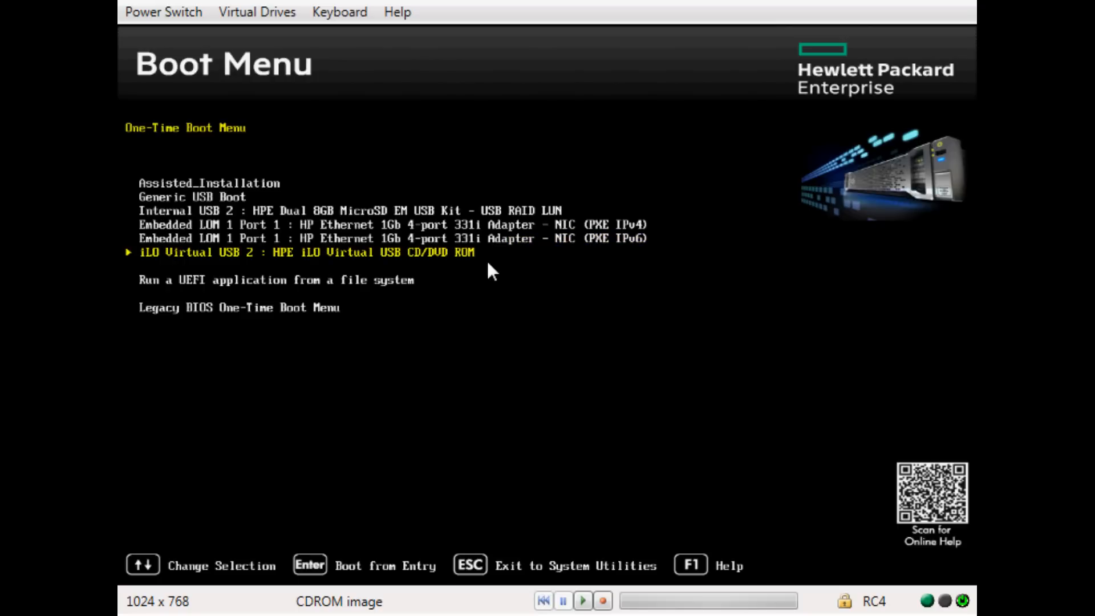
pyautogui.press('Return')
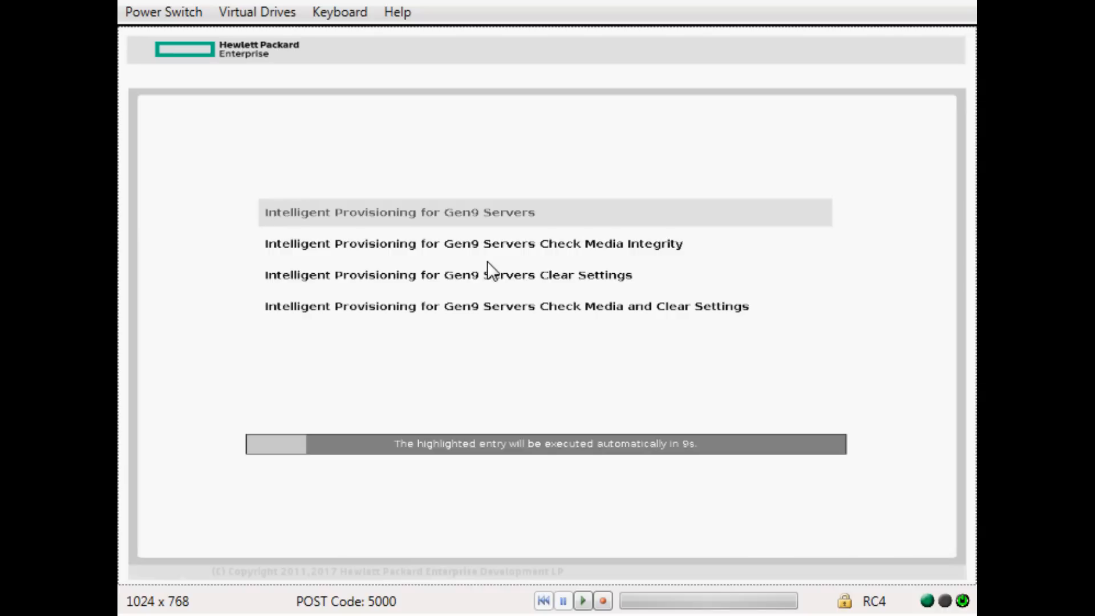
# Stop the boot countdown and highlight Intelligent Provisioning for Gen9 Servers Clear Settings.
pyautogui.press('Down')
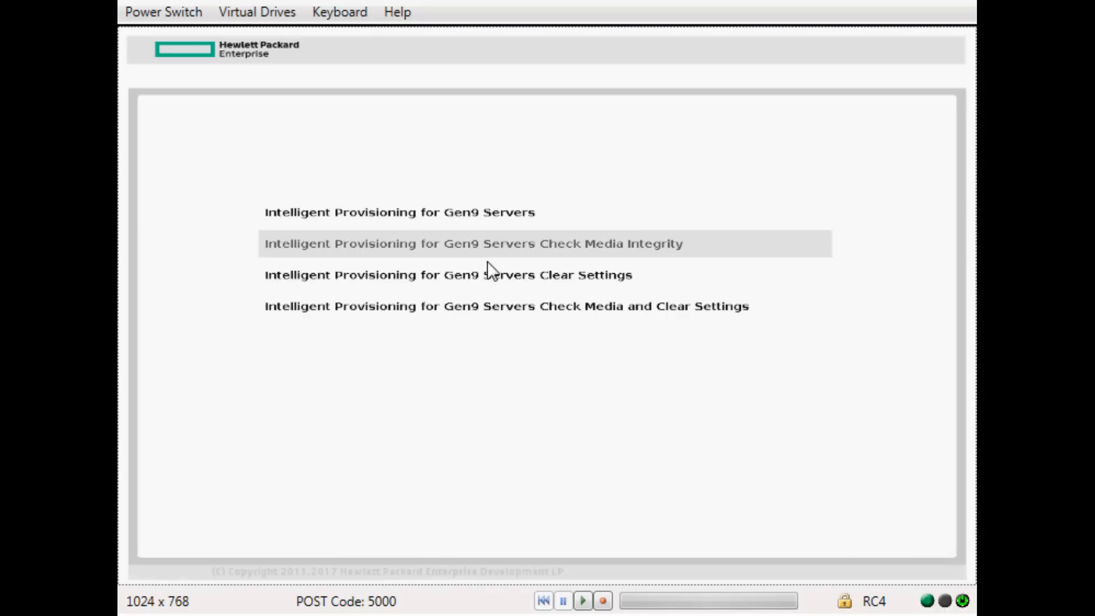
pyautogui.press('Down')
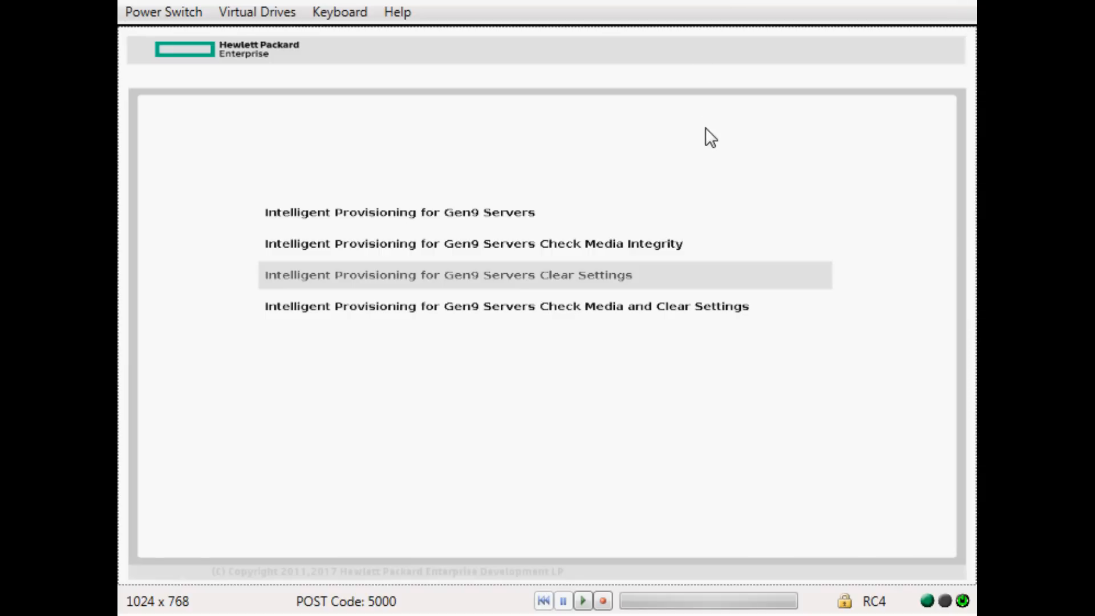
# Launch Intelligent Provisioning with settings cleared and let the server run through POST.
pyautogui.press('Return')
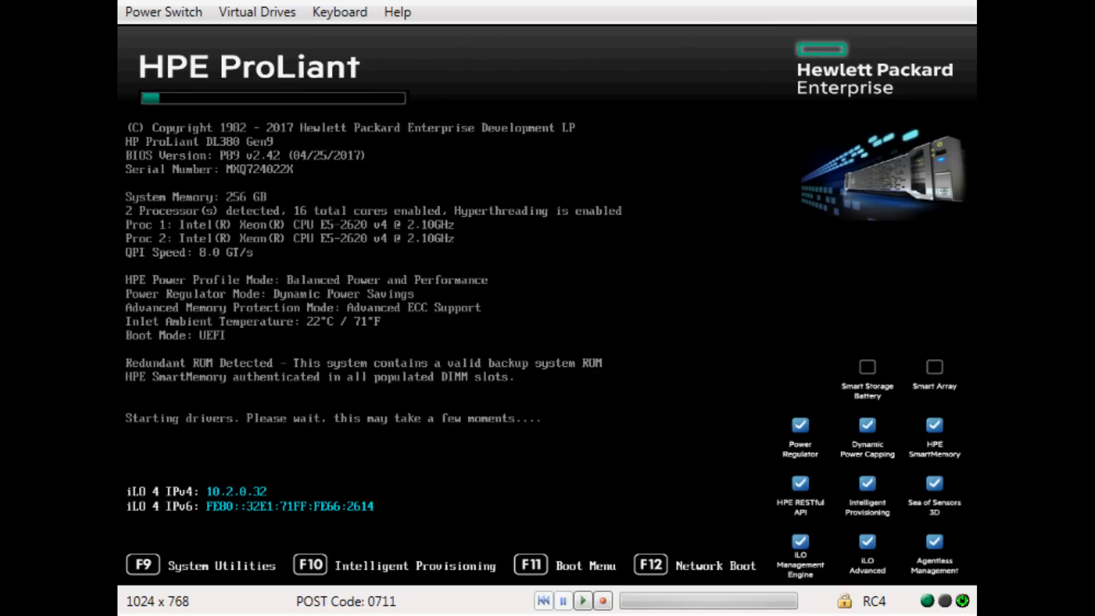
# Reset the server from the power controls and enter Intelligent Provisioning with F10 during POST.
pyautogui.press('F10')
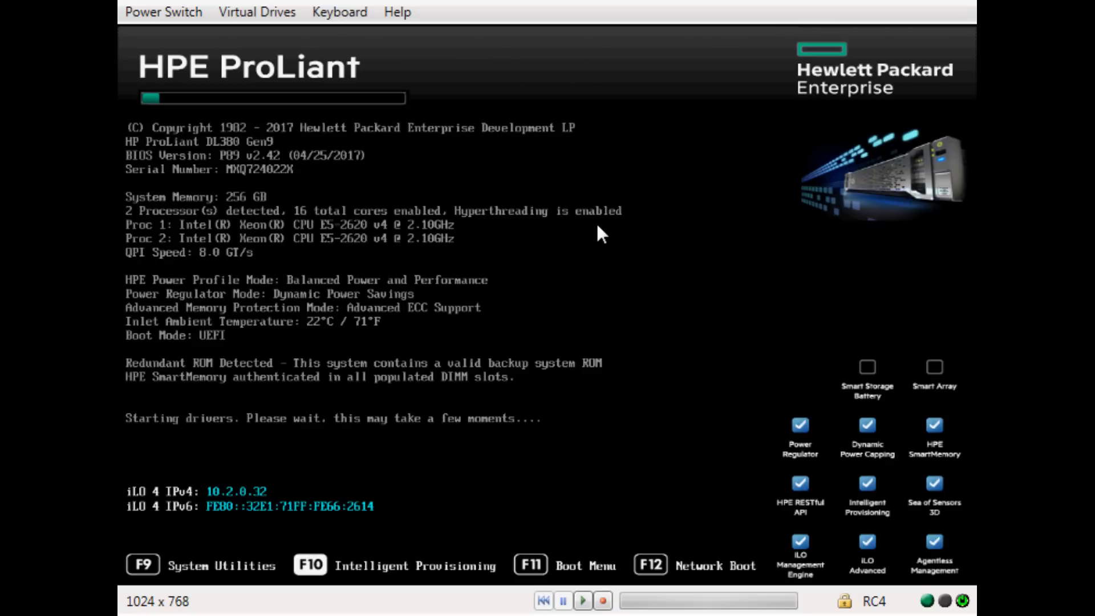
pyautogui.click(166, 11)
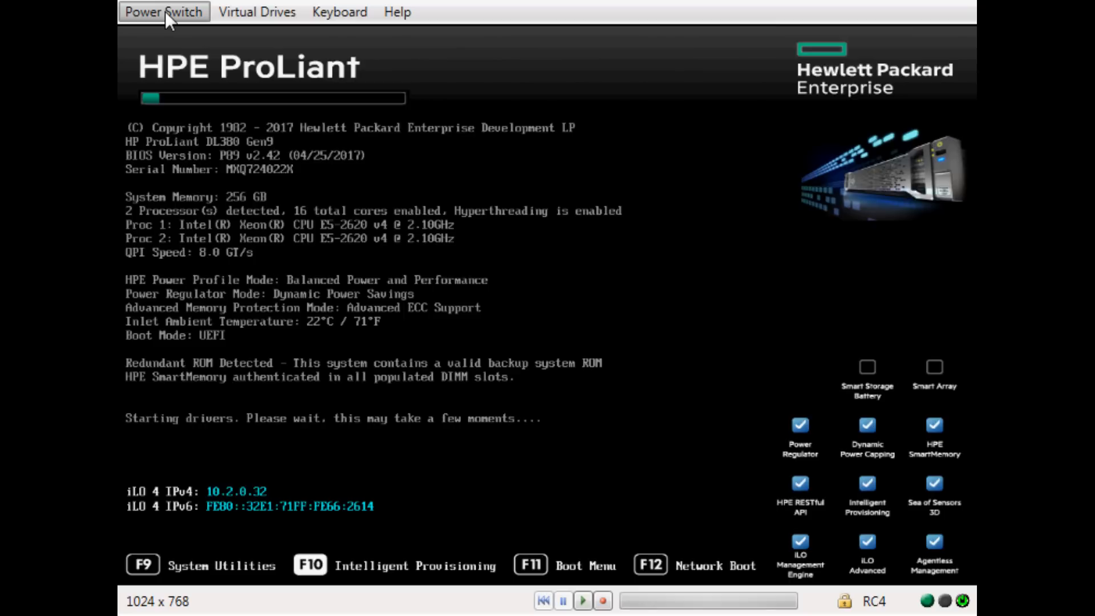
pyautogui.click(270, 94)
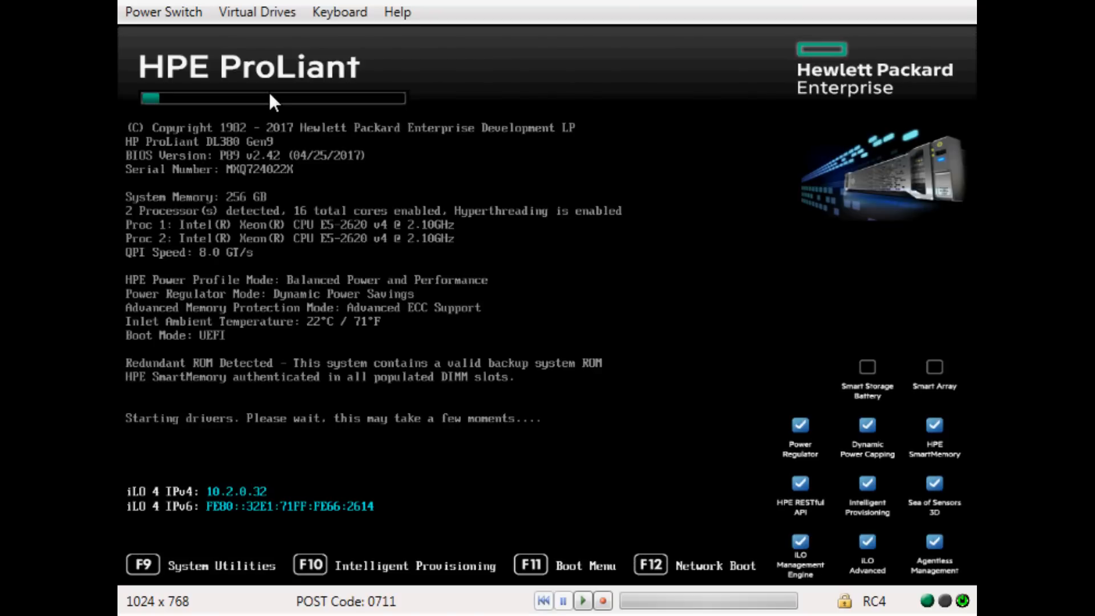
pyautogui.press('F10')
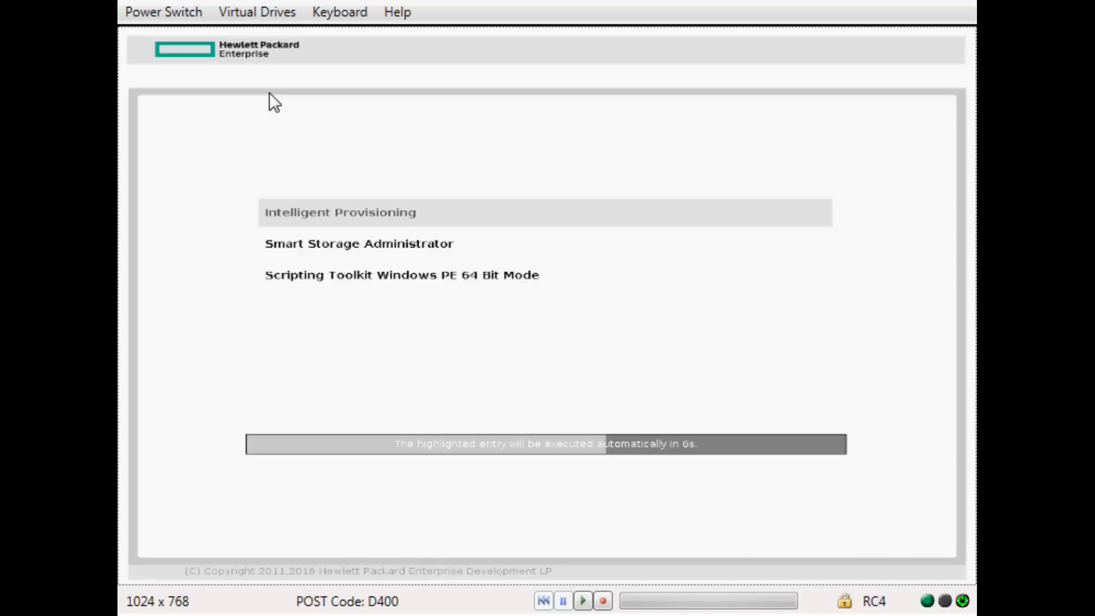
# Launch the highlighted Intelligent Provisioning boot entry without waiting for the countdown.
pyautogui.press('Return')
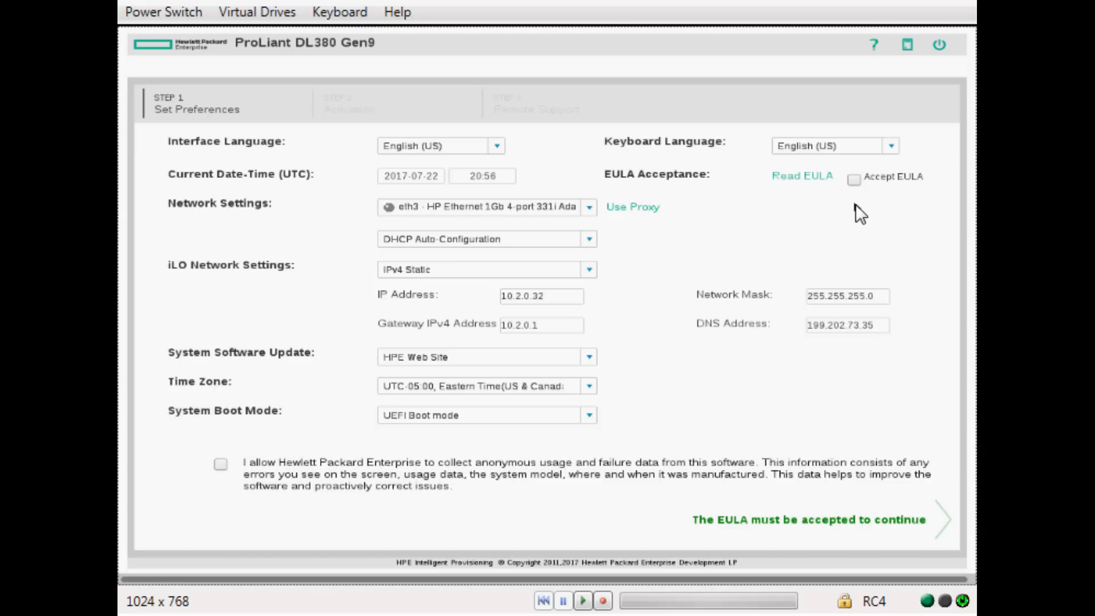
# Accept the EULA and review the Network Settings adapter list without changing it.
pyautogui.click(853, 181)
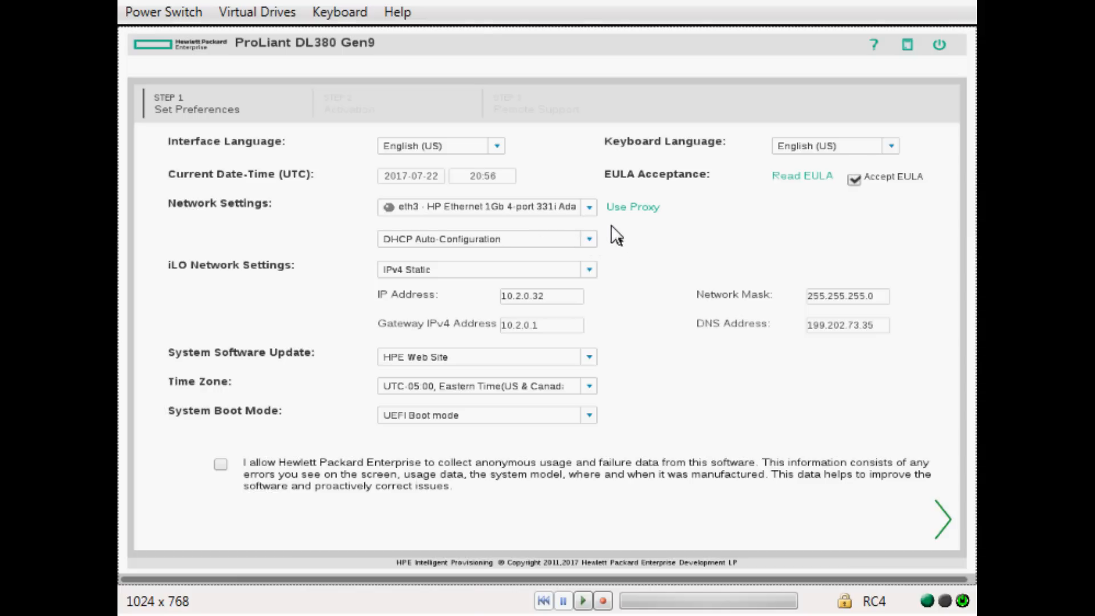
pyautogui.click(589, 208)
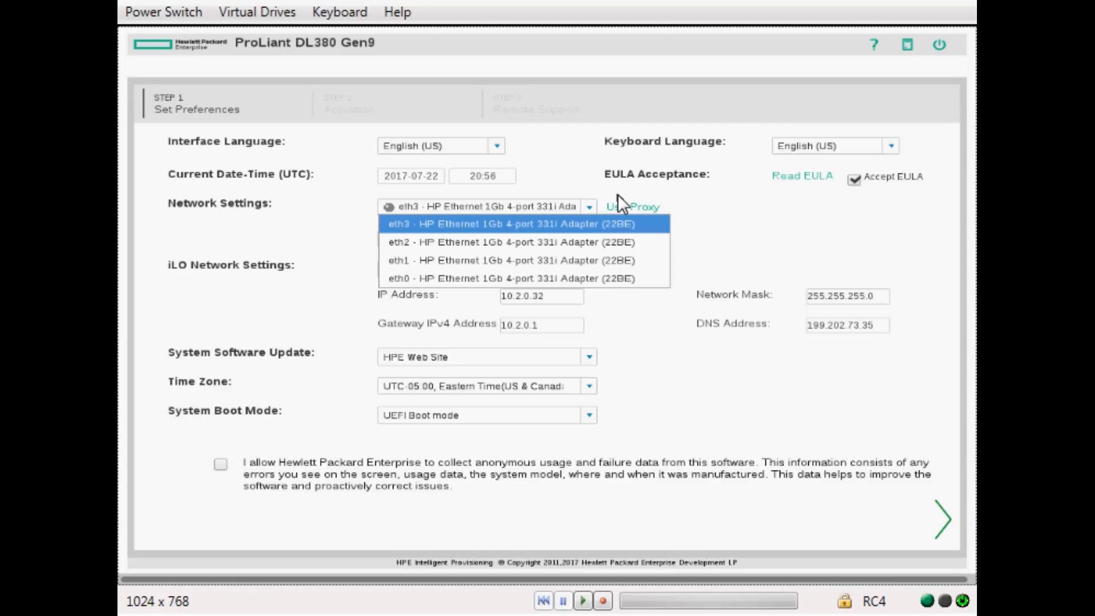
pyautogui.click(724, 235)
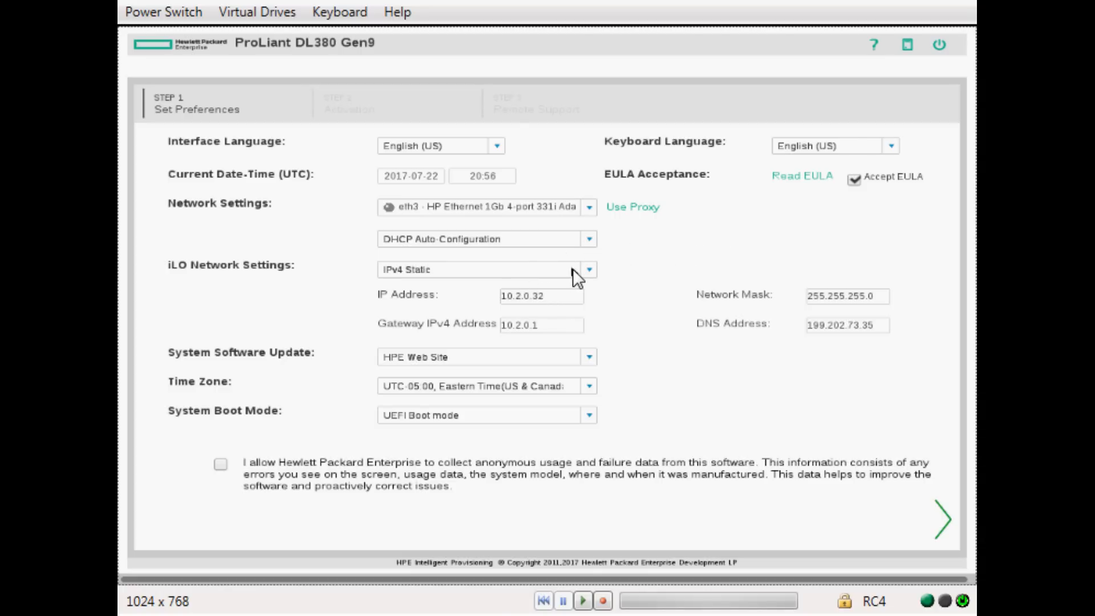
# Give adapter eth0 a static IPv4 address 10.2.0.52 with network mask 255.255.0.0.
pyautogui.click(590, 208)
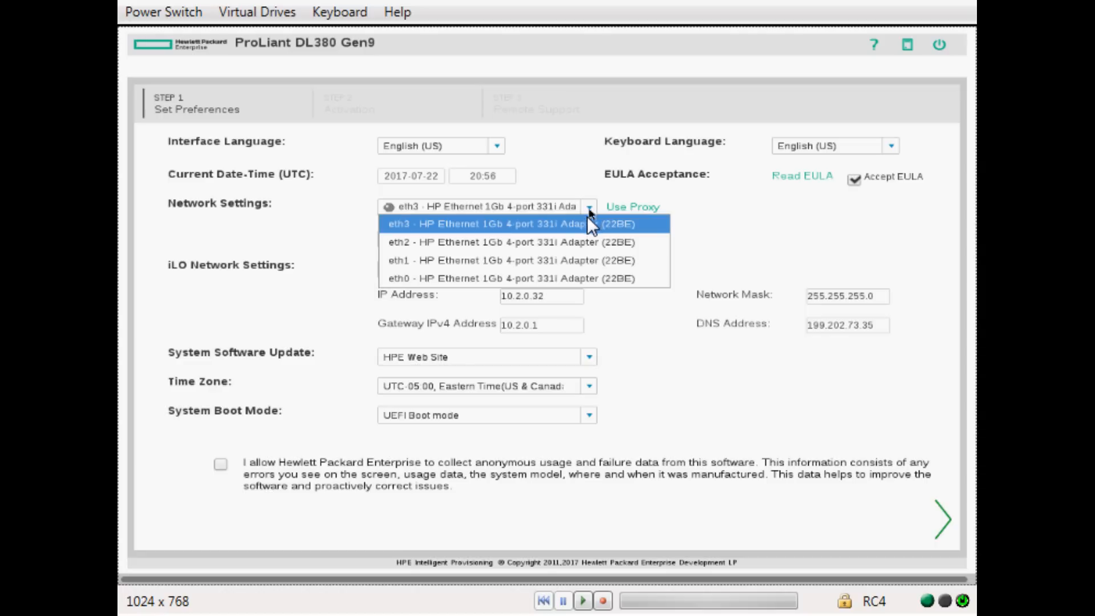
pyautogui.click(574, 279)
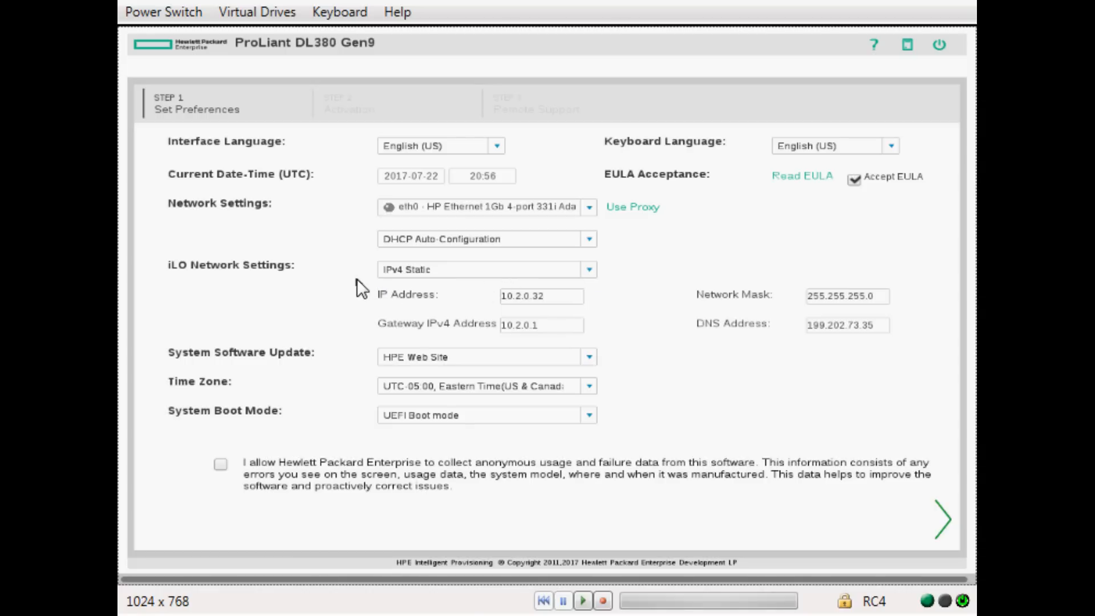
pyautogui.click(450, 240)
pyautogui.click(444, 273)
pyautogui.click(518, 268)
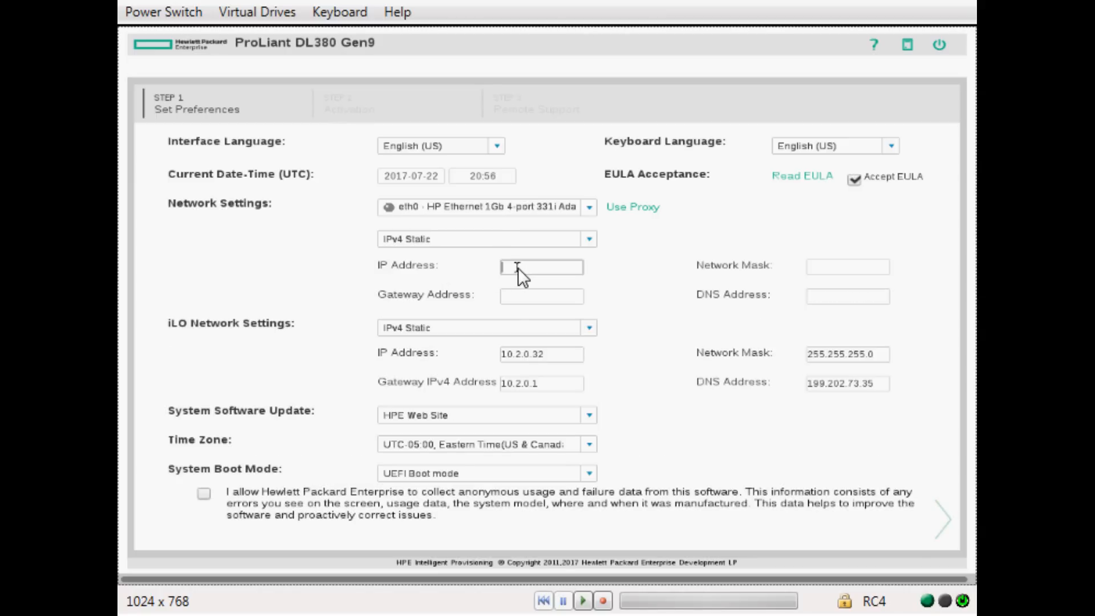
pyautogui.write('10.2.0.52')
pyautogui.click(854, 269)
pyautogui.write('2')
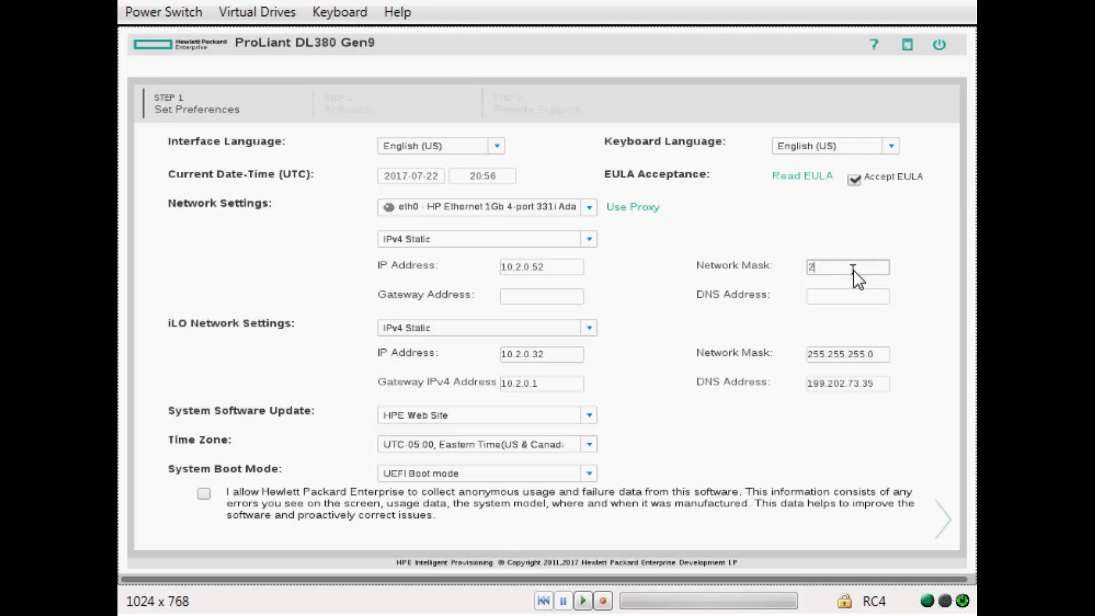
pyautogui.write('55.255')
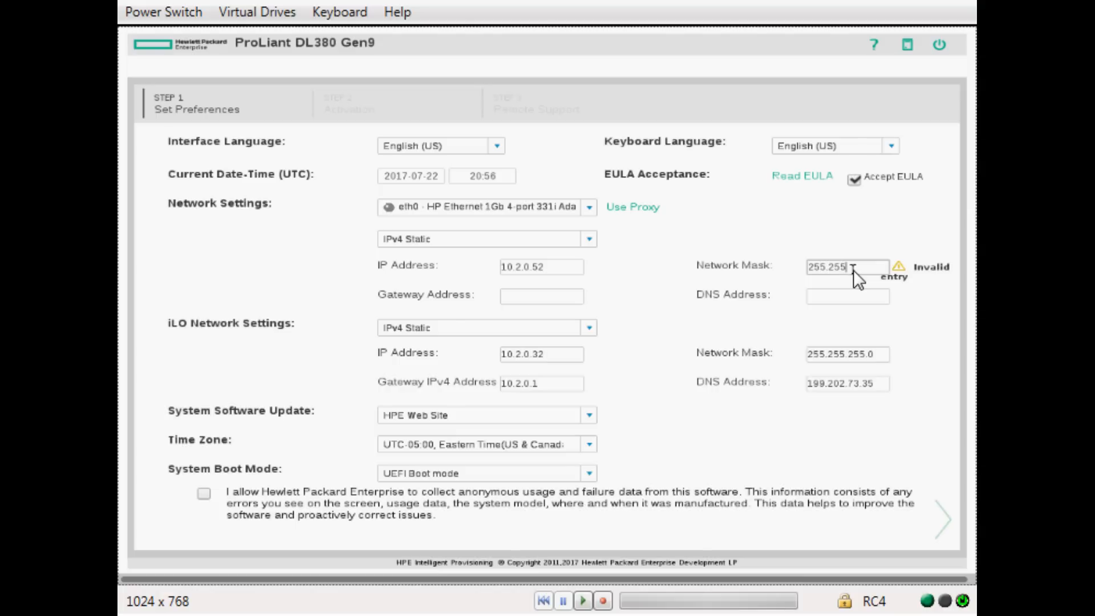
pyautogui.write('.0.0')
# Enter gateway 10.2.0.1 and DNS 199.202.73.35, allow HPE usage-data collection, and continue.
pyautogui.click(574, 296)
pyautogui.write('10')
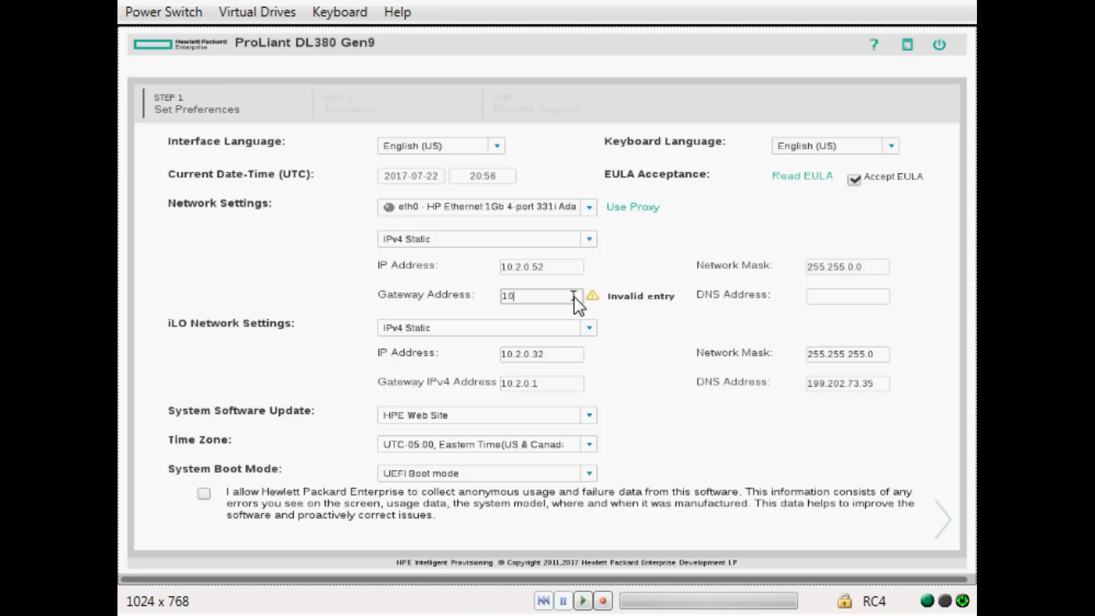
pyautogui.write('.2.0.1')
pyautogui.click(828, 295)
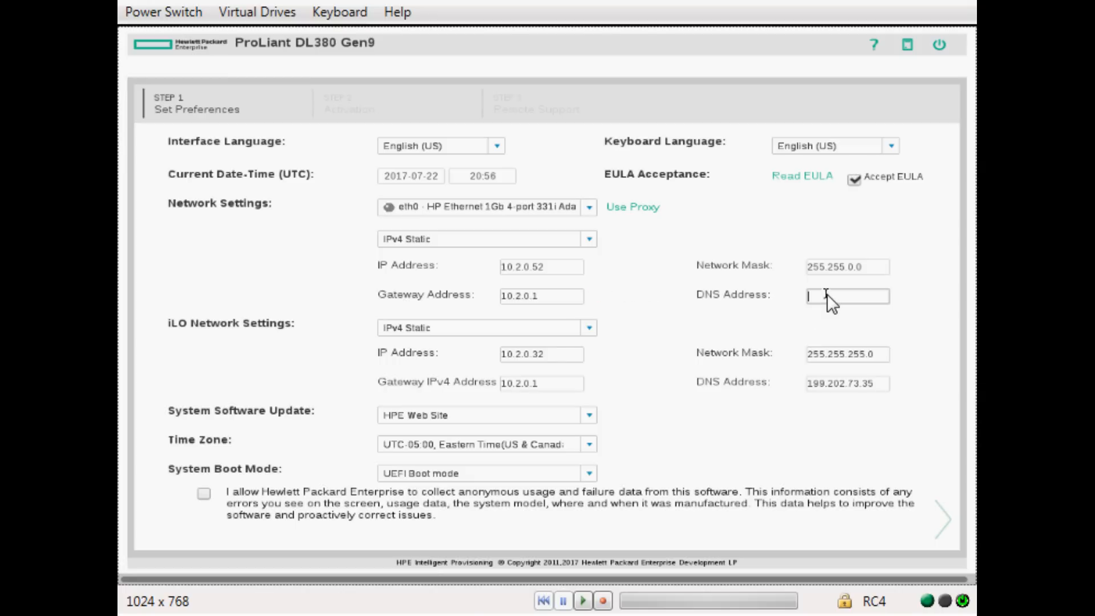
pyautogui.write('199.202.73.35')
pyautogui.click(203, 494)
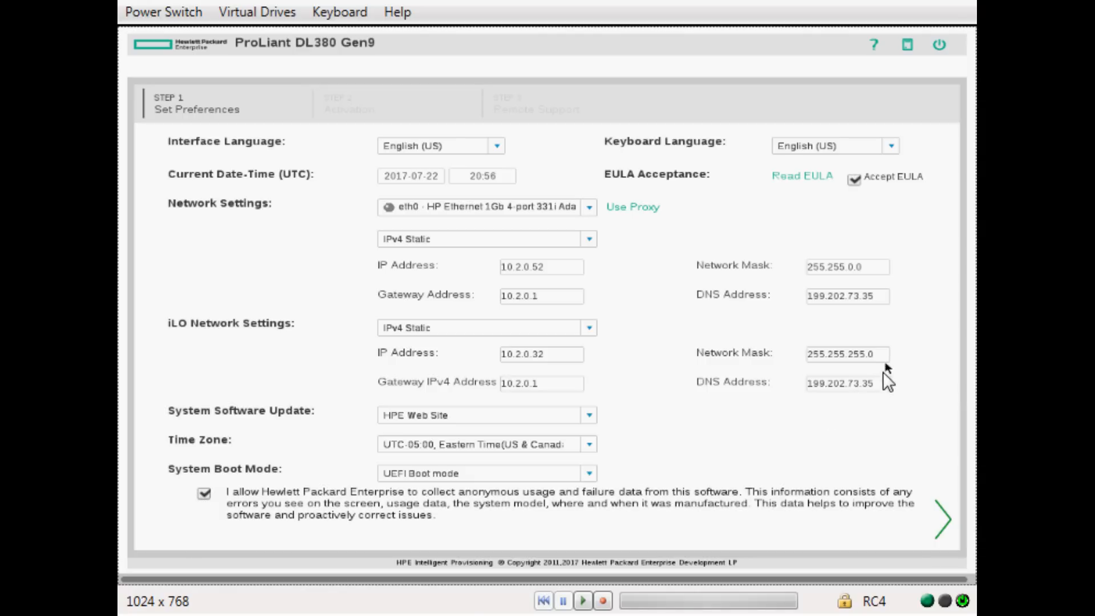
pyautogui.click(942, 515)
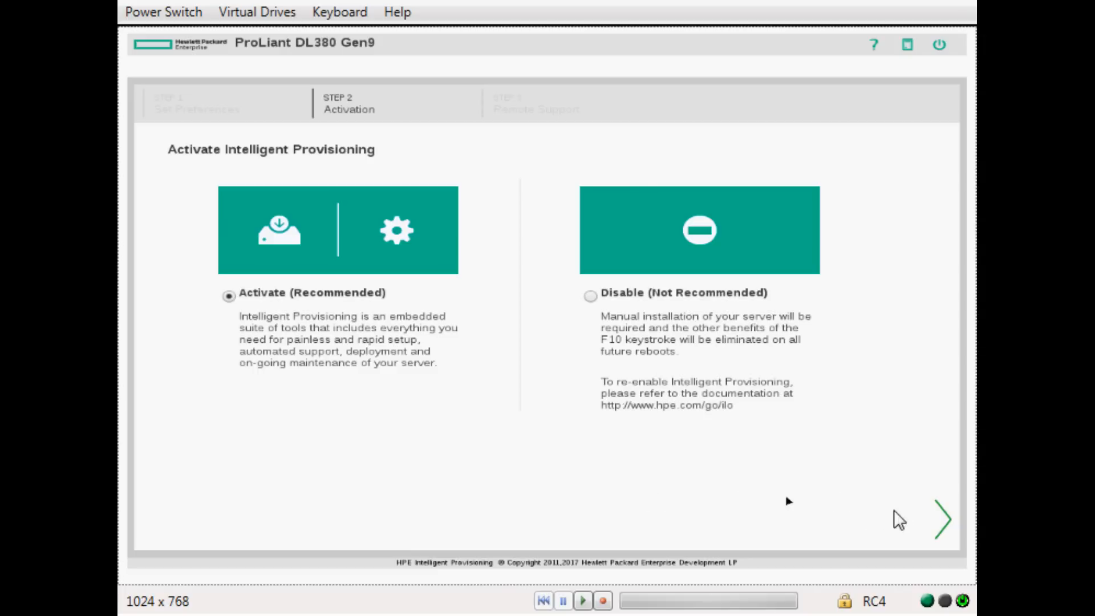
# Leave Activate (Recommended) selected and continue past the Activation step.
pyautogui.click(944, 525)
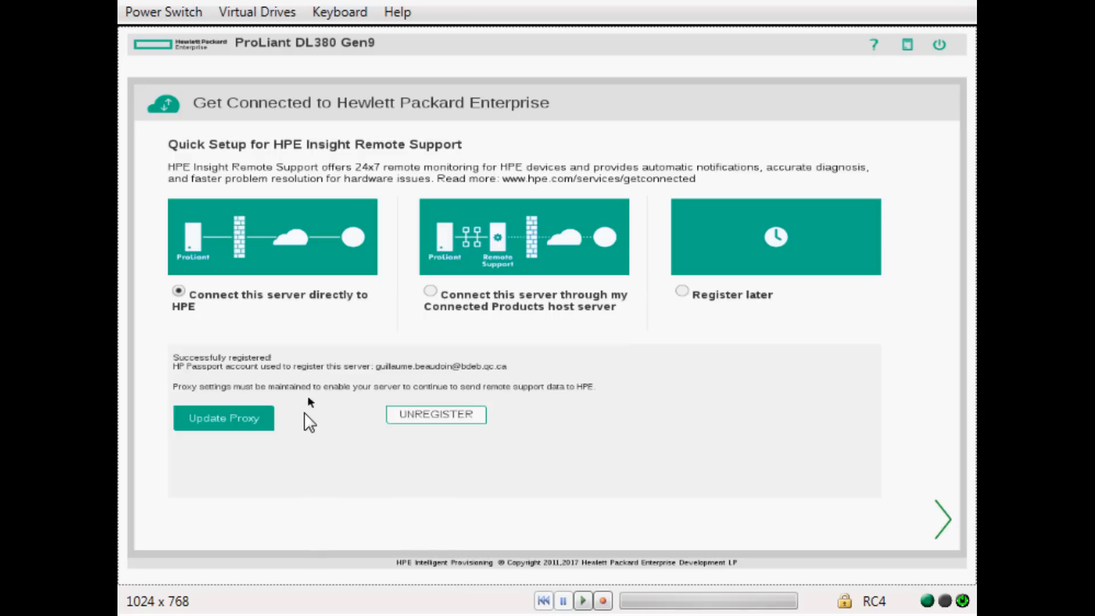
# Keep 'Connect this server directly to HPE' and continue past the Get Connected page.
pyautogui.click(946, 518)
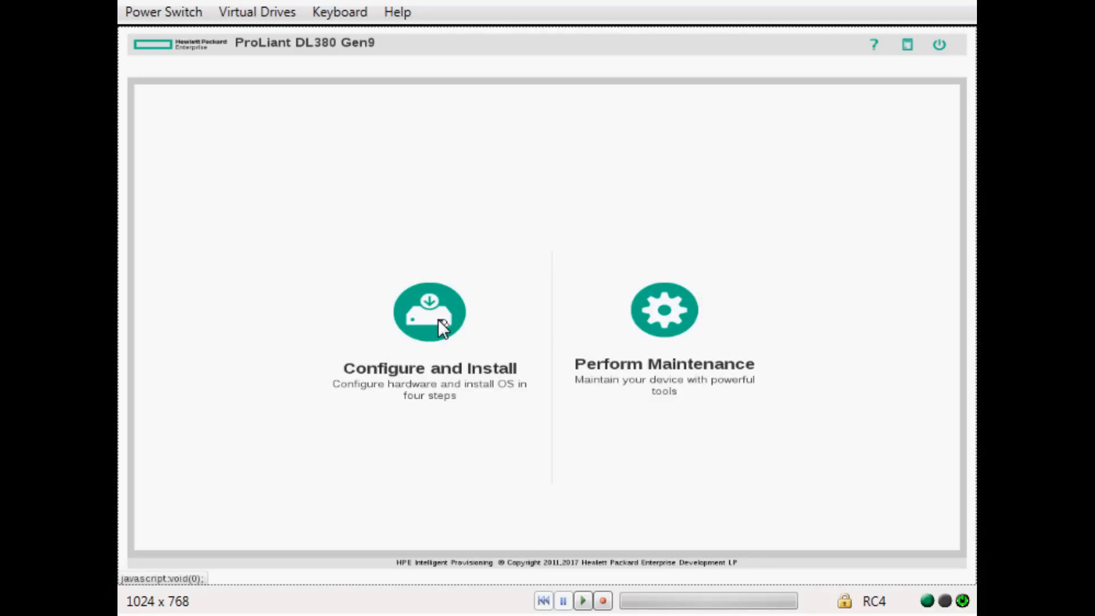
# Launch Configure and Install from the Intelligent Provisioning home page.
pyautogui.click(405, 320)
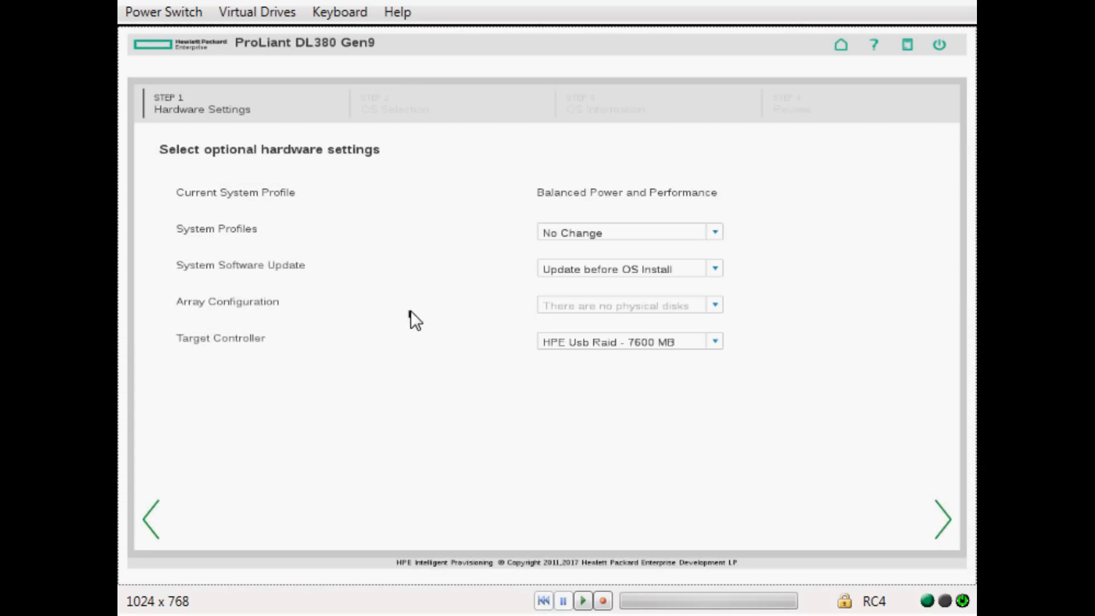
# Select VMware vSphere Custom Image with a Customized install from Physical DVD, then begin mounting an image file.
pyautogui.click(947, 518)
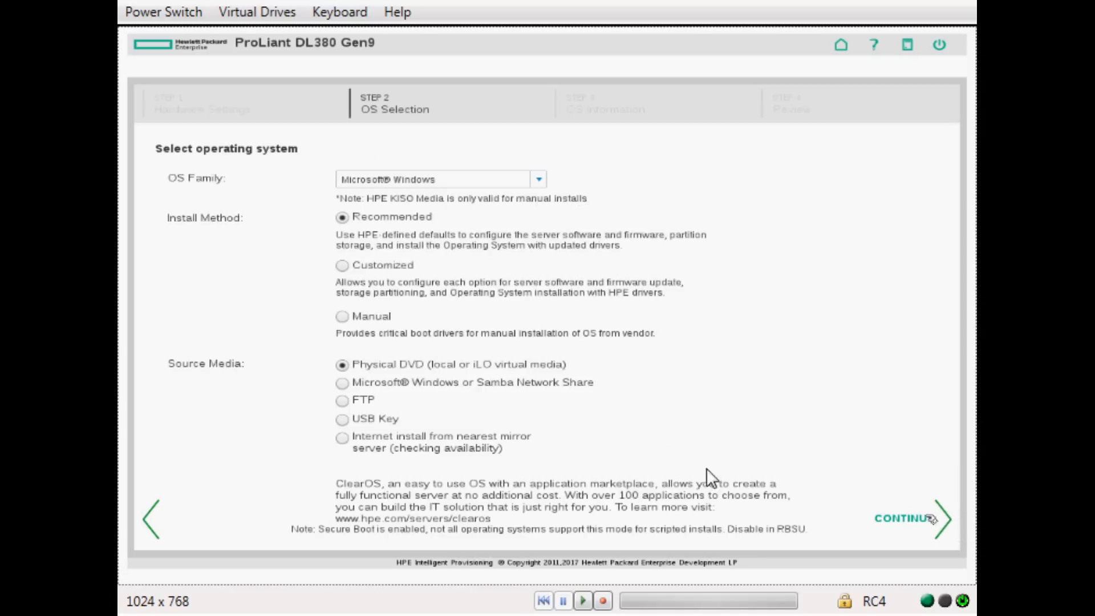
pyautogui.click(539, 176)
pyautogui.click(489, 268)
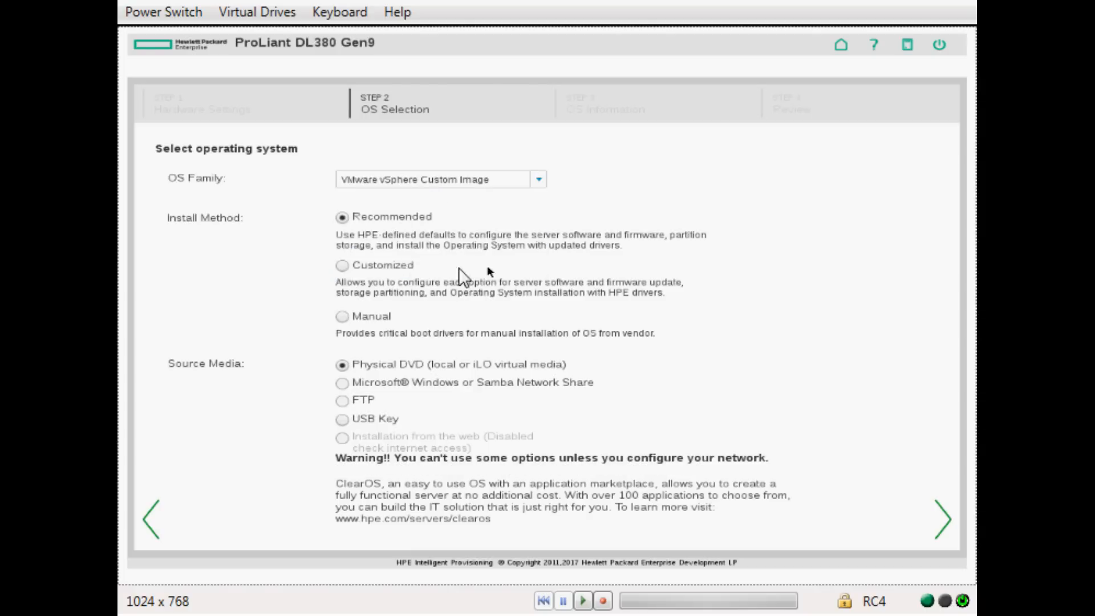
pyautogui.click(344, 266)
pyautogui.click(257, 12)
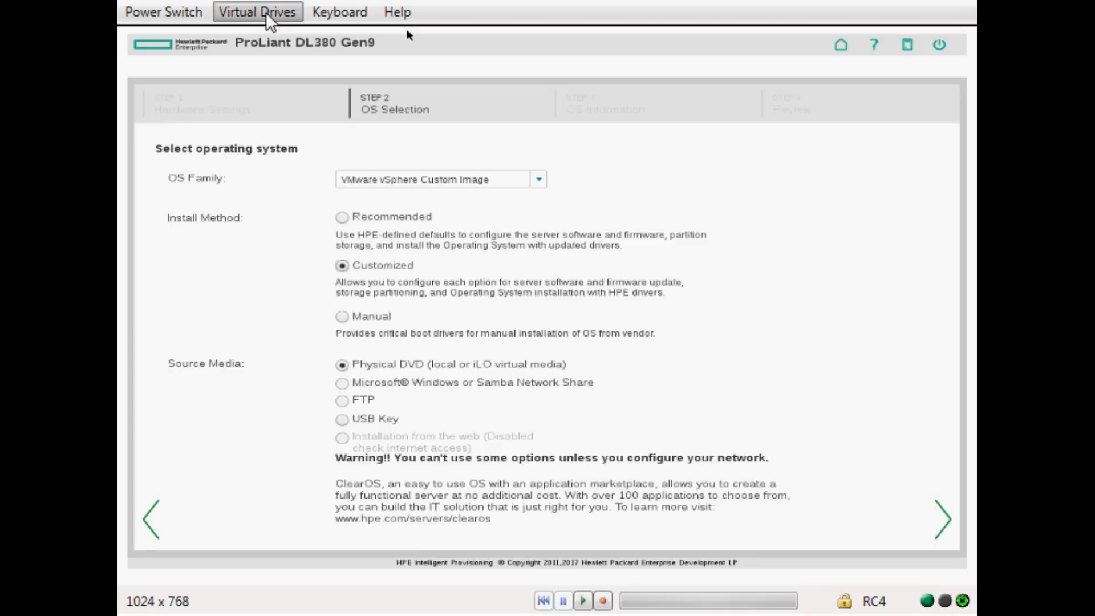
pyautogui.click(303, 202)
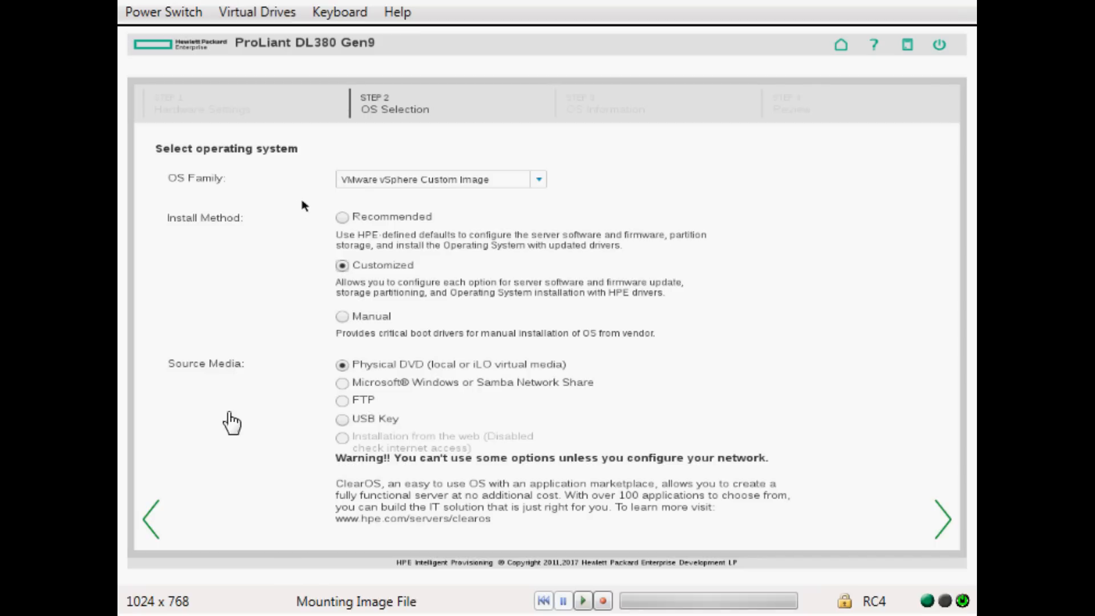
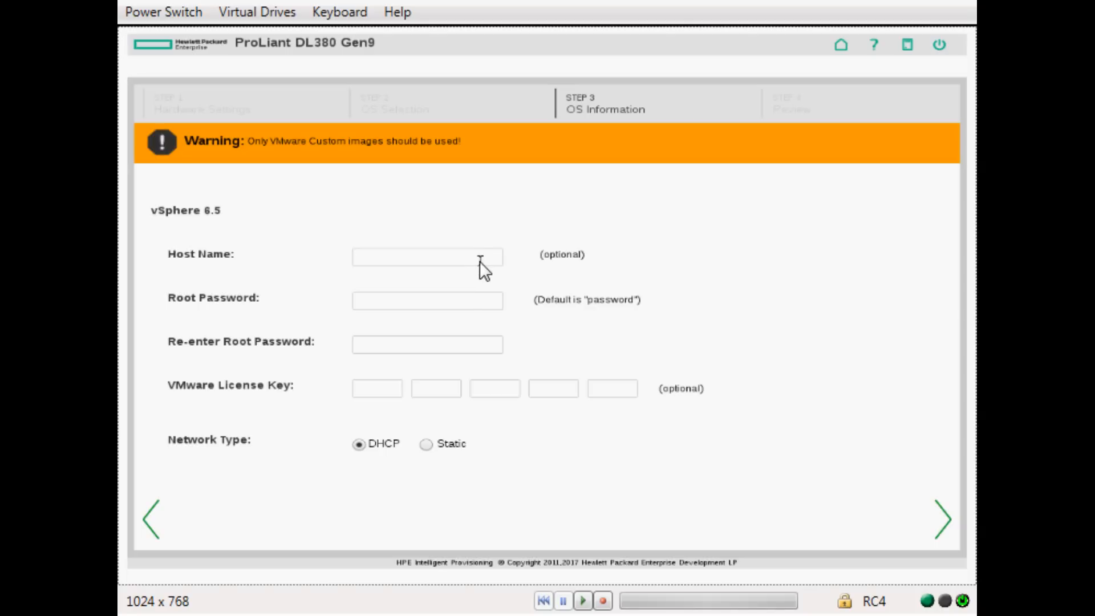
# Enter host name 'esx' and switch to static IP 10.29.52 with subnet mask 255.255.0.0.
pyautogui.click(364, 260)
pyautogui.write('esx1702')
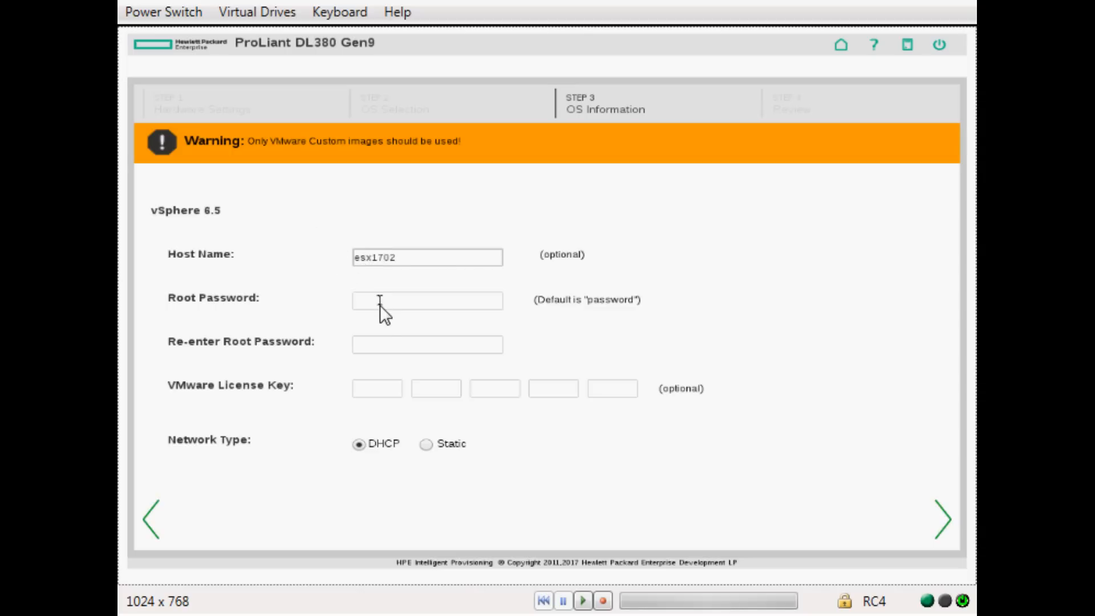
pyautogui.click(428, 445)
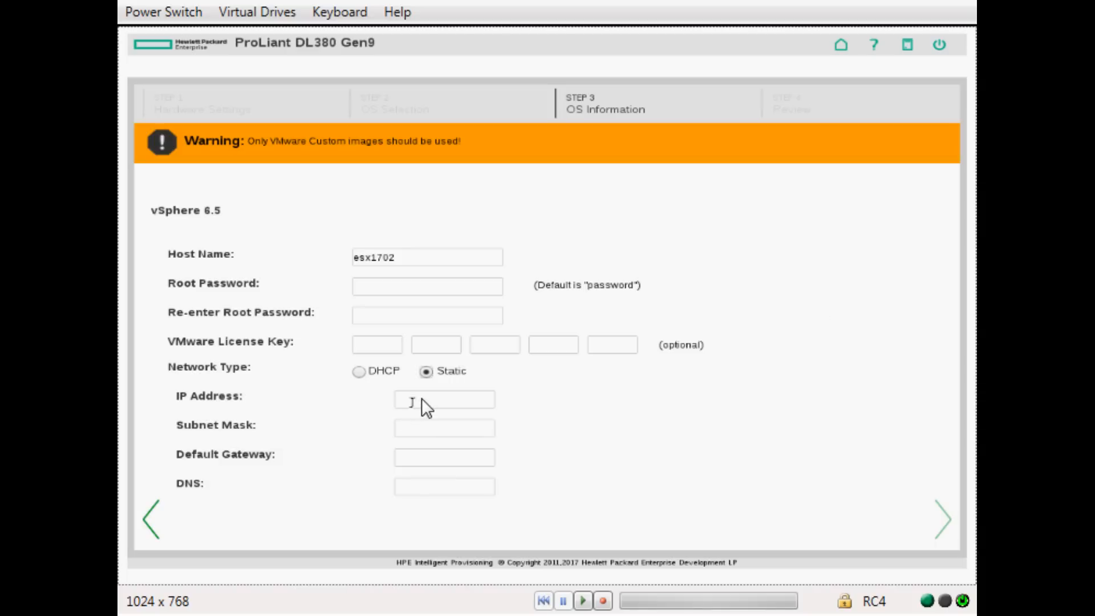
pyautogui.click(422, 399)
pyautogui.write('10.2')
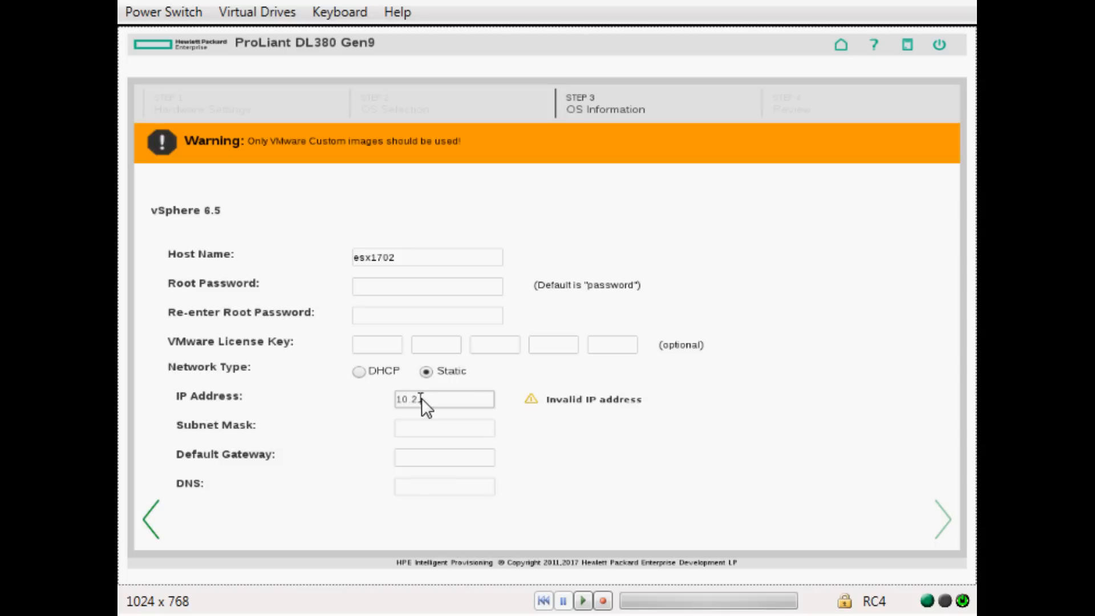
pyautogui.write('9.52')
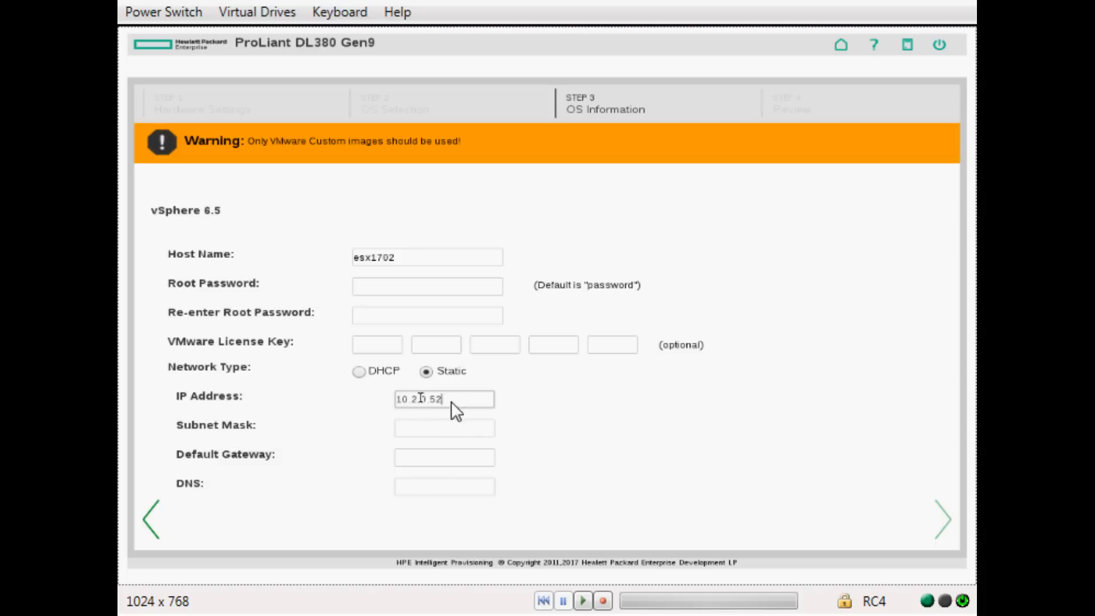
pyautogui.click(451, 430)
pyautogui.write('255')
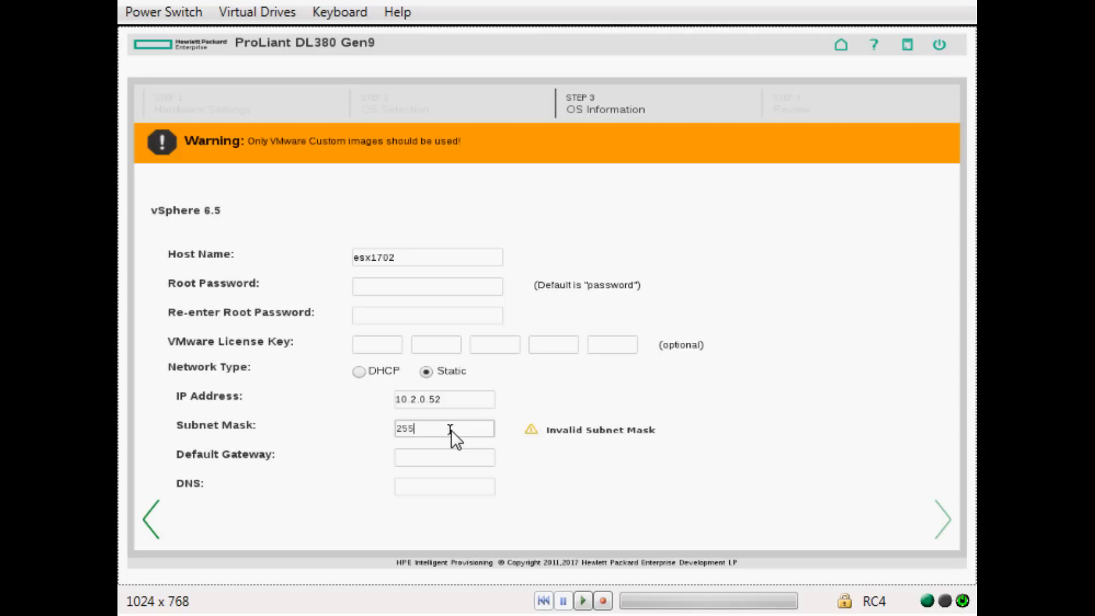
pyautogui.write('.255.0.0')
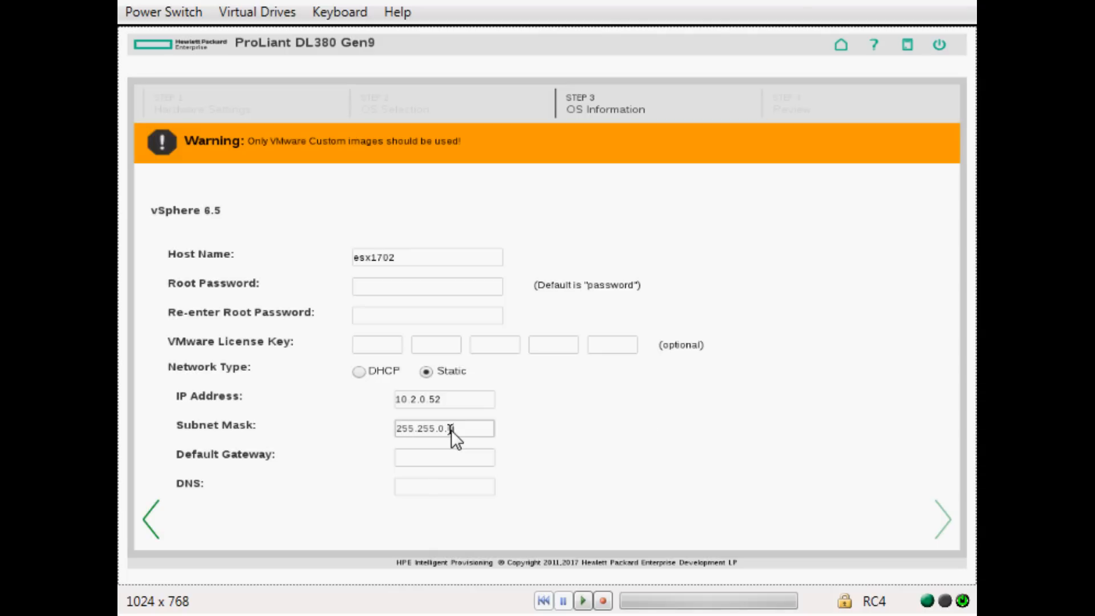
# Set gateway 10.2.0.1 and DNS server 199.202.73.35, then advance to the Review step.
pyautogui.click(452, 459)
pyautogui.write('10.2')
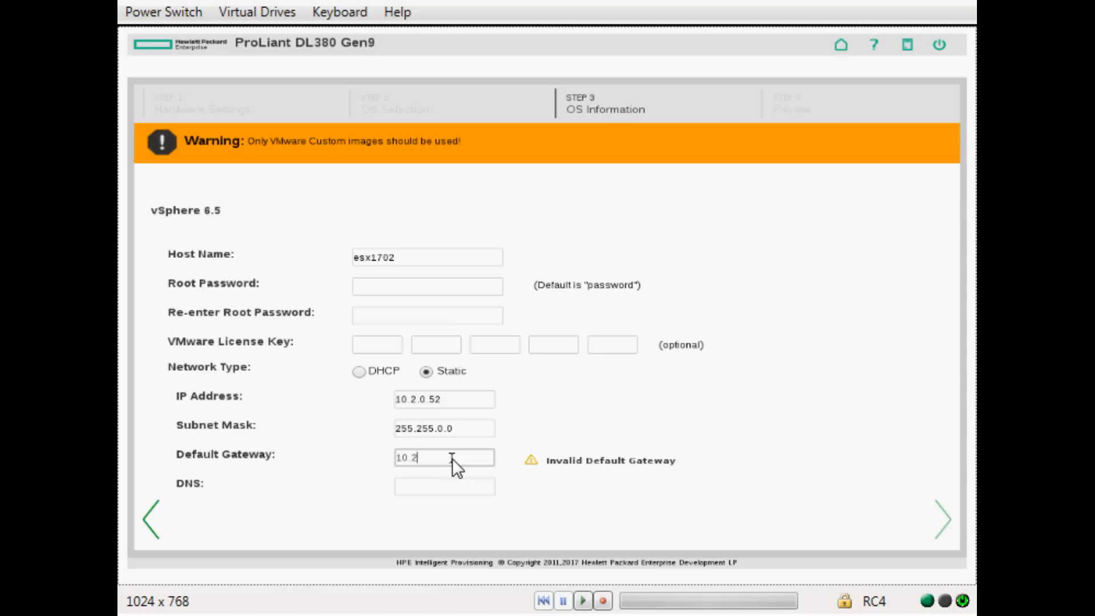
pyautogui.write('.0.1')
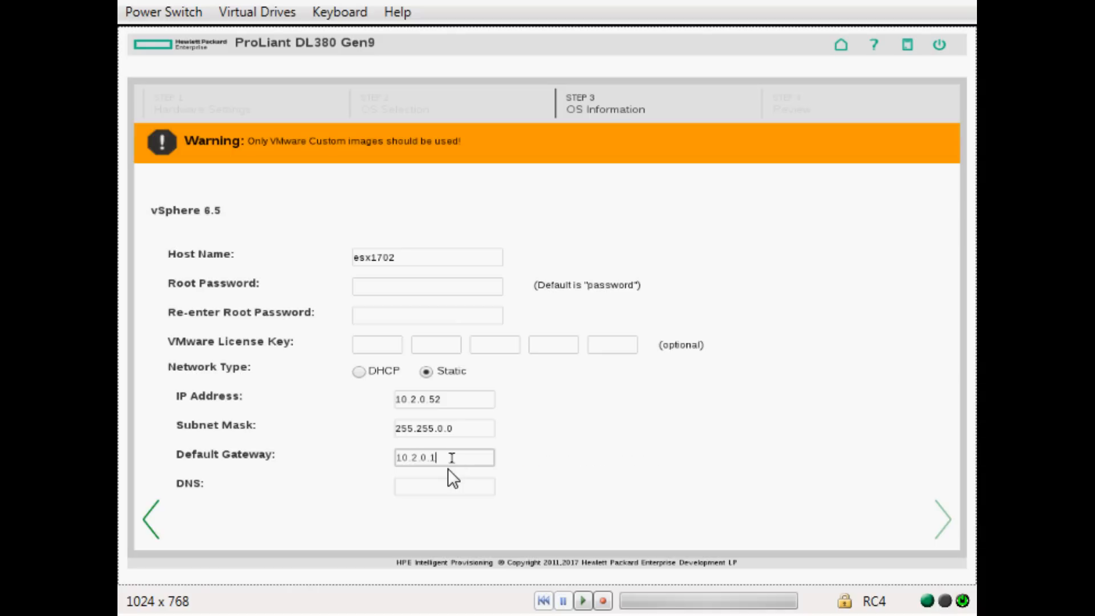
pyautogui.click(446, 482)
pyautogui.write('199.')
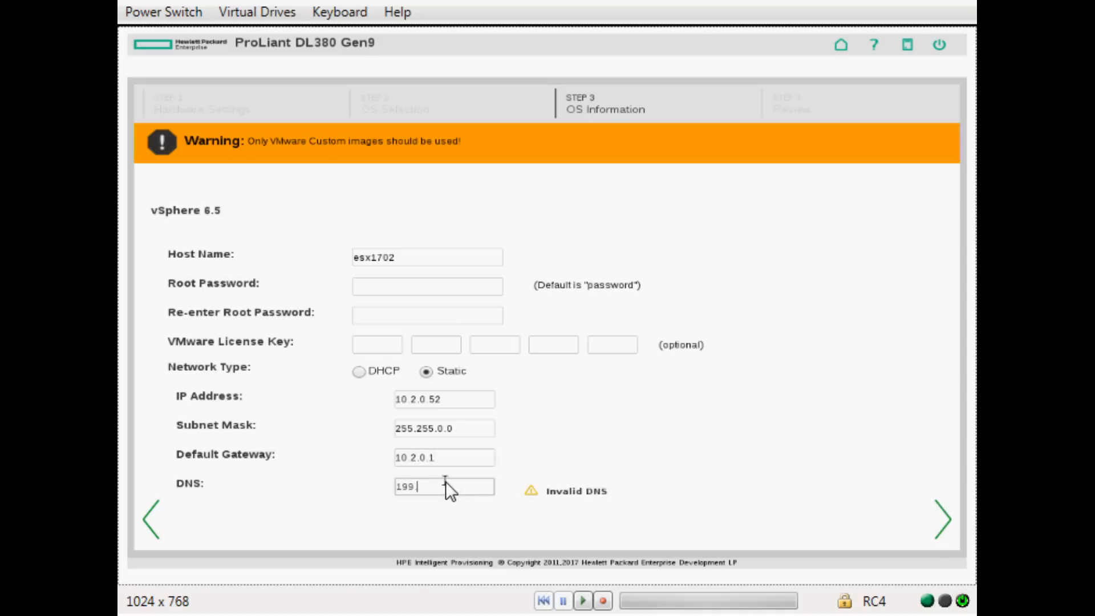
pyautogui.write('202.73.35')
pyautogui.click(943, 515)
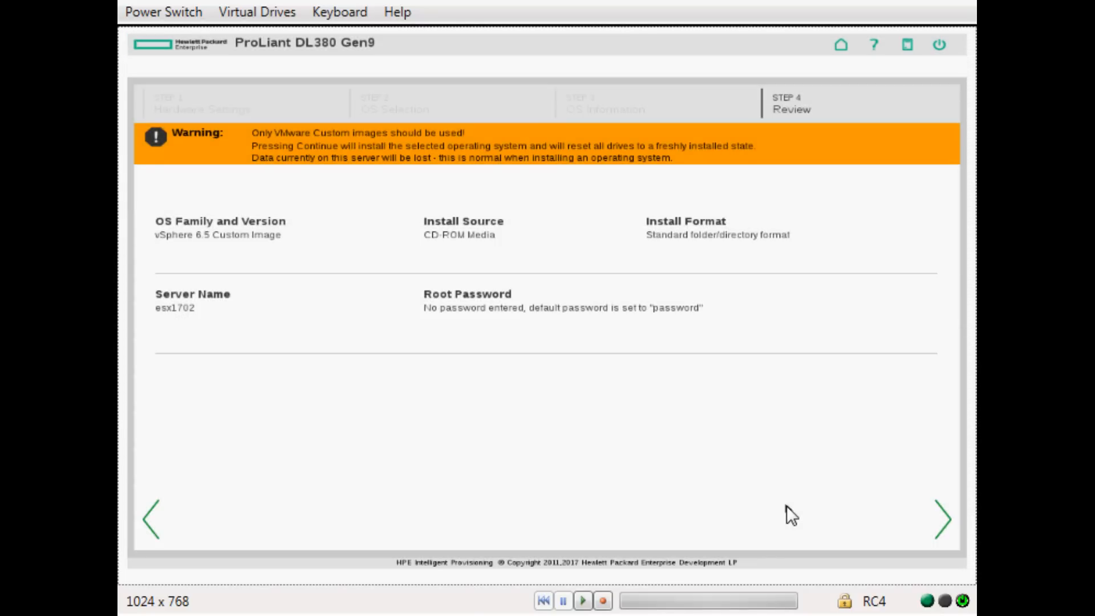
# Confirm the review to start installing, then dismiss the ks.cfg VMFS disk warning.
pyautogui.click(951, 519)
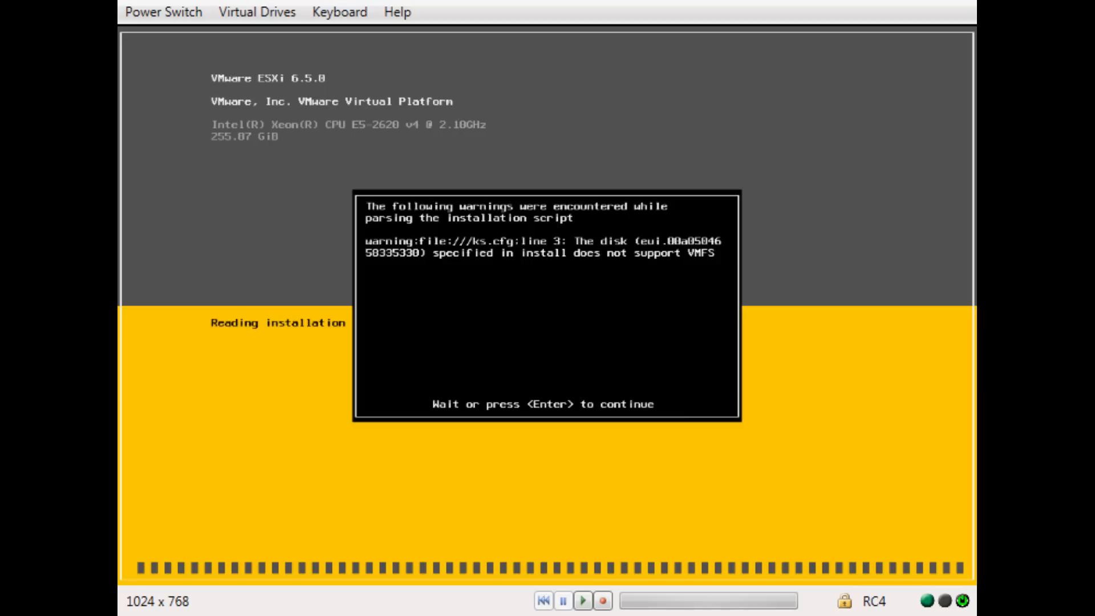
pyautogui.press('Return')
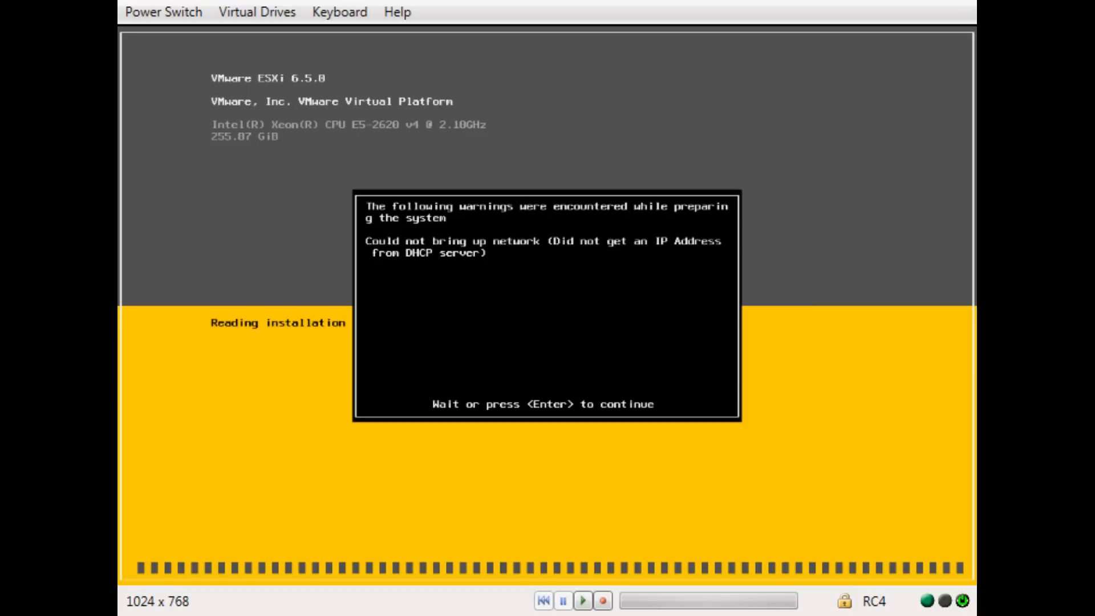
# Dismiss the 'Could not bring up network' DHCP warning so preliminary checks begin.
pyautogui.press('Return')
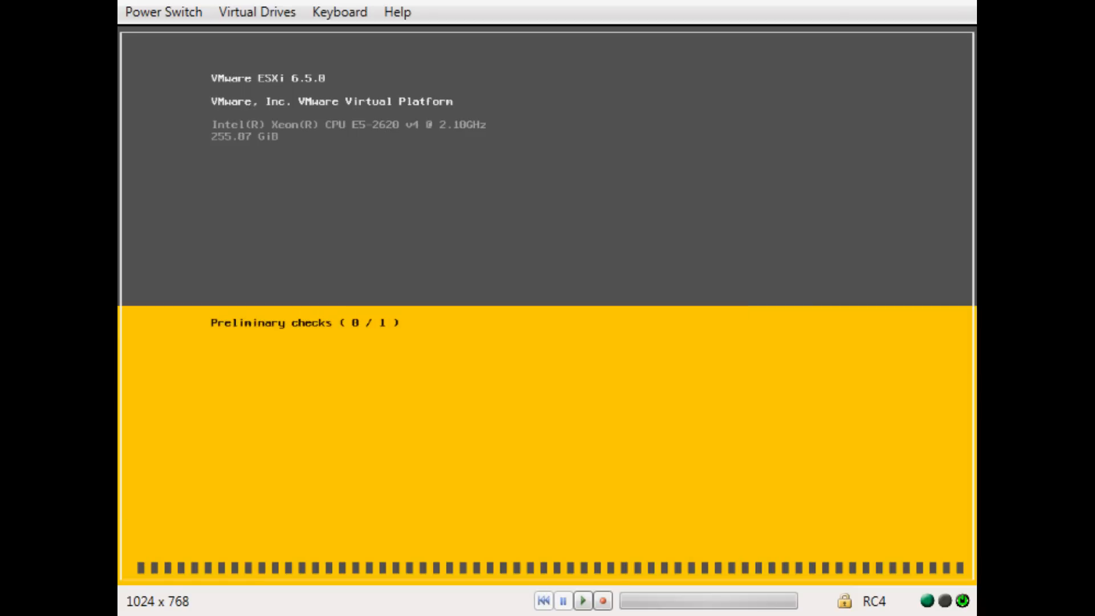